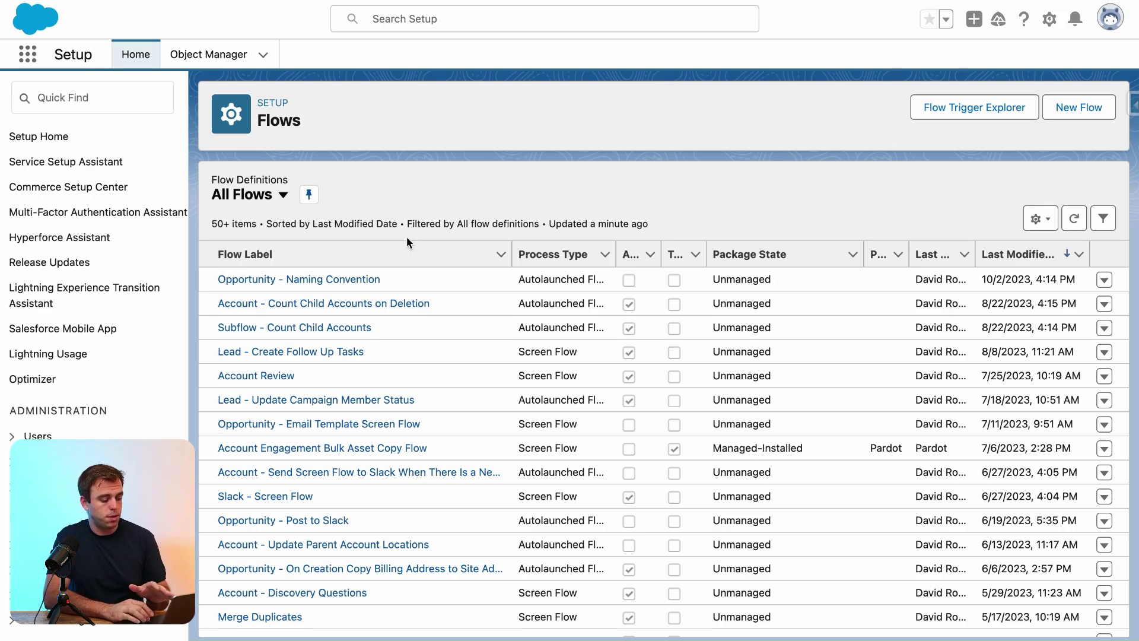
# Scroll the All Flows list, then open the Flow Trigger Explorer for record-triggered flows
pyautogui.scroll(-4, 451, 422)
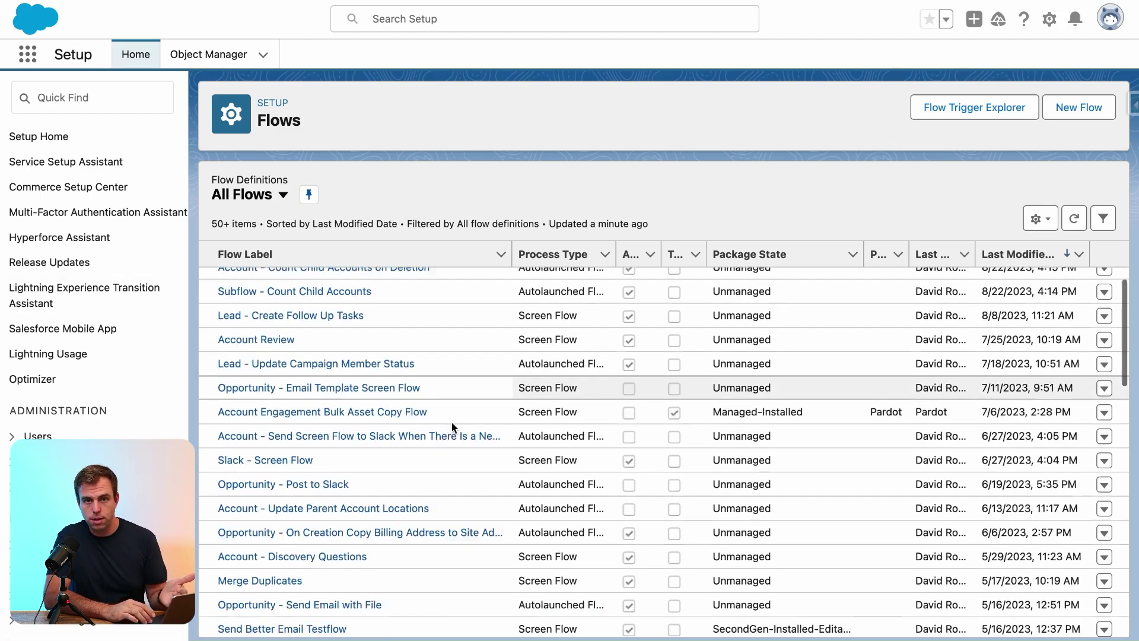
pyautogui.scroll(4, 456, 332)
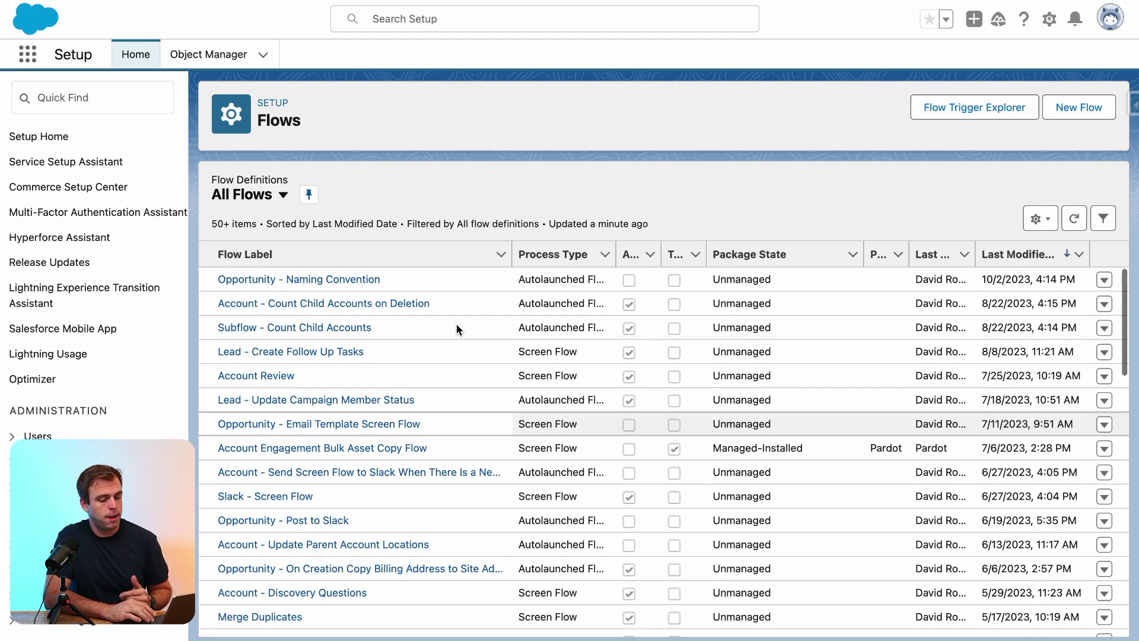
pyautogui.click(1010, 121)
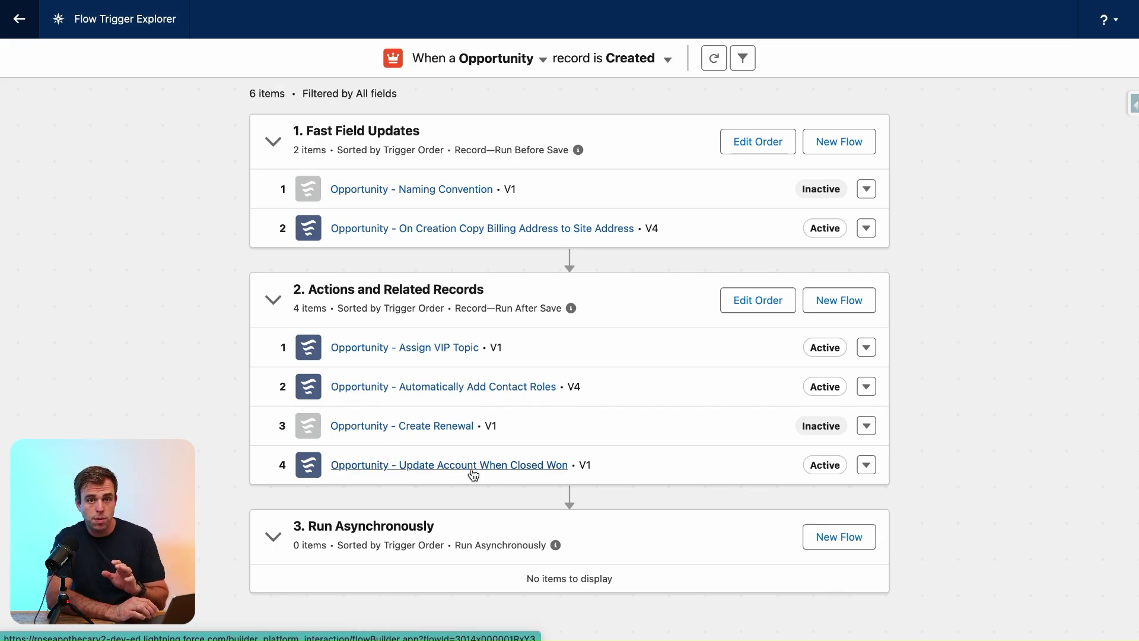
# Open the Assign VIP Topic and Update Account When Closed Won flows, then view Assign VIP Topic's start settings
pyautogui.click(411, 348)
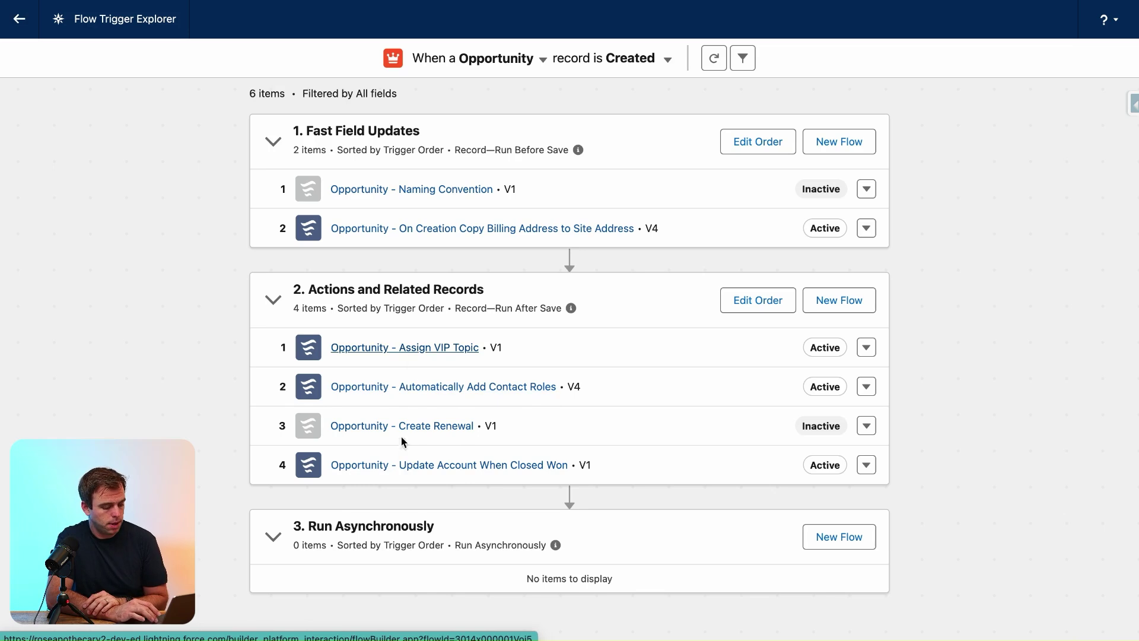
pyautogui.click(413, 475)
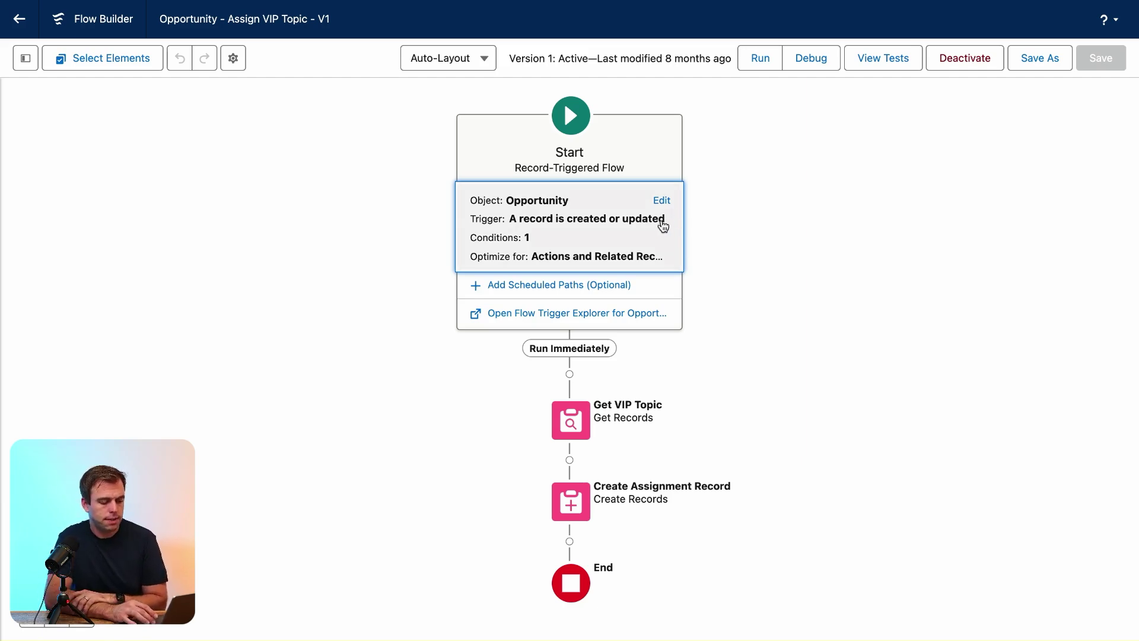
pyautogui.click(660, 224)
# Check the Amount Greater Than 1000000 entry condition, then open Update Account When Closed Won's start settings
pyautogui.scroll(-4, 687, 381)
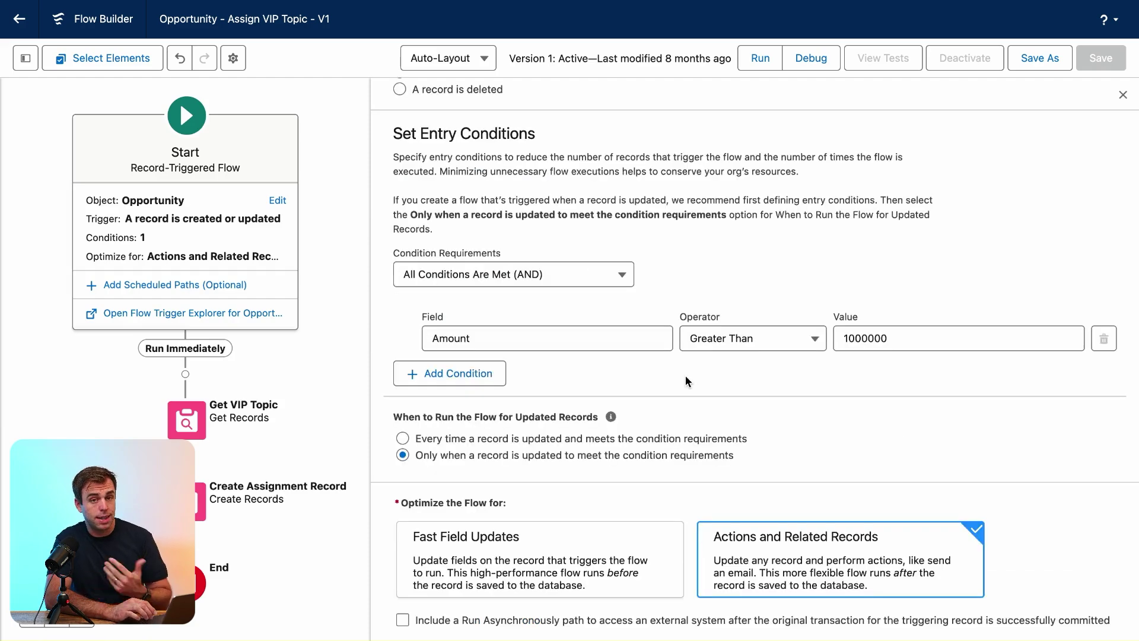
pyautogui.click(422, 333)
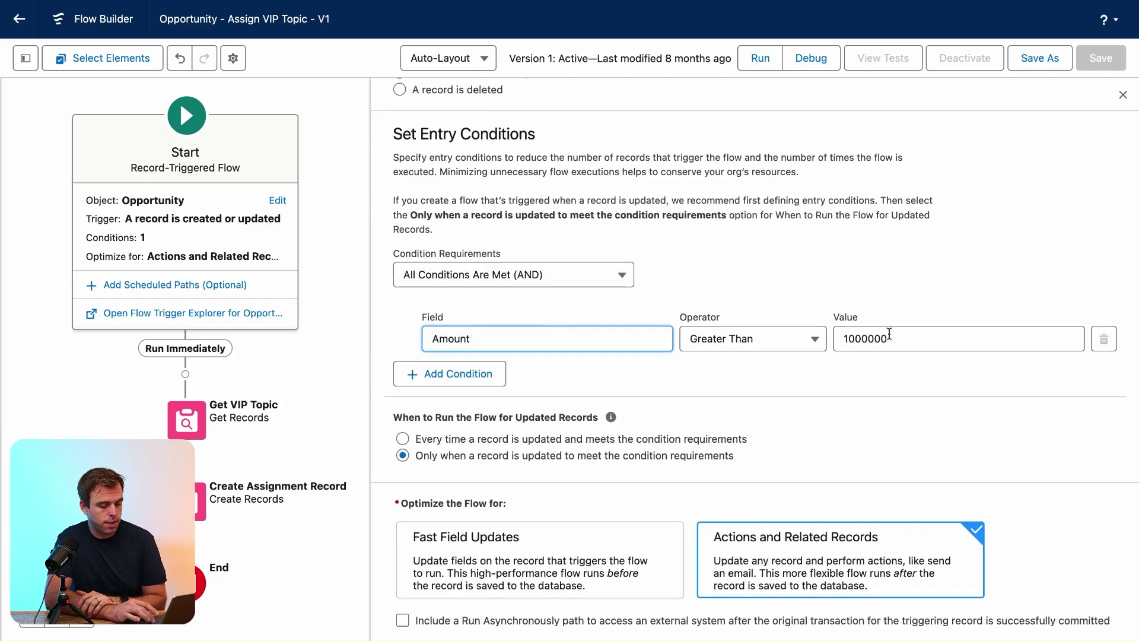
pyautogui.click(865, 340)
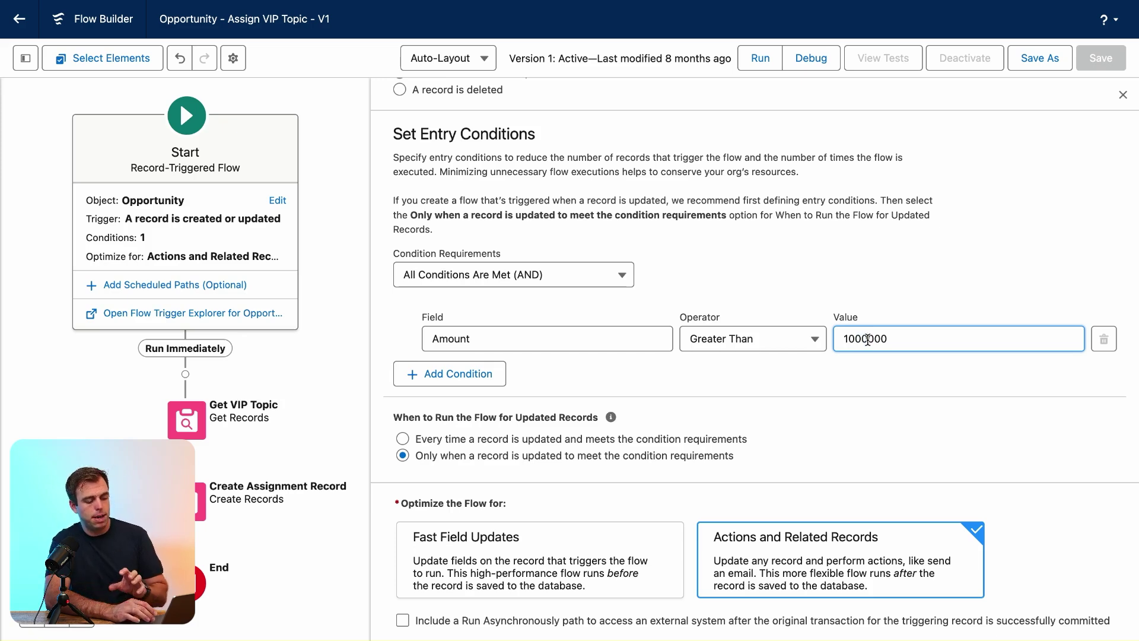
pyautogui.scroll(2, 825, 271)
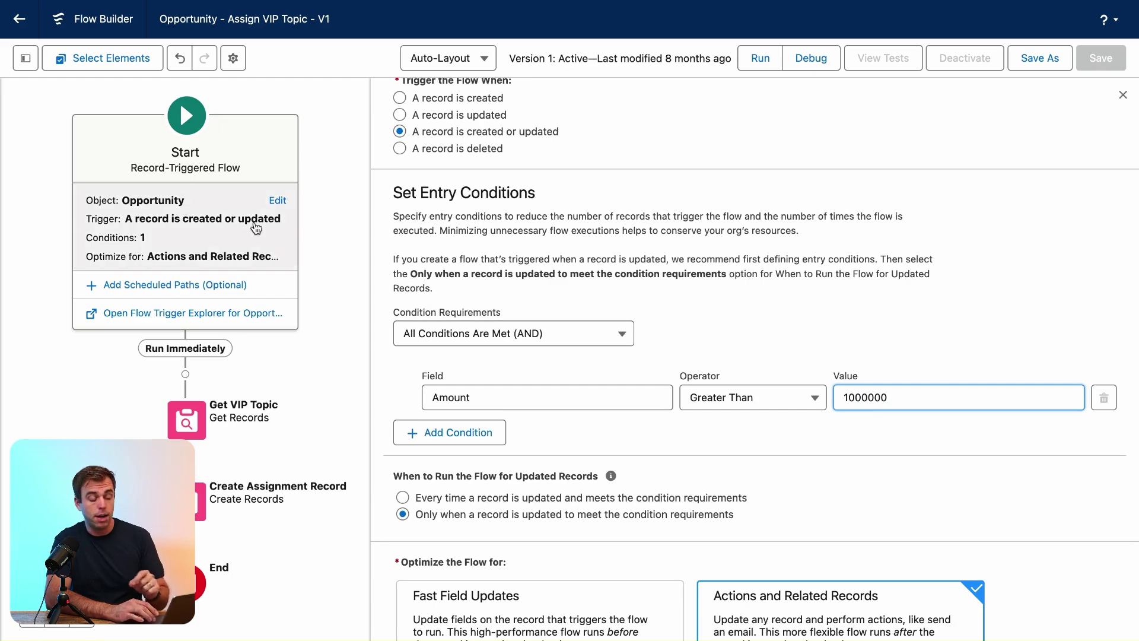
pyautogui.scroll(-2, 541, 319)
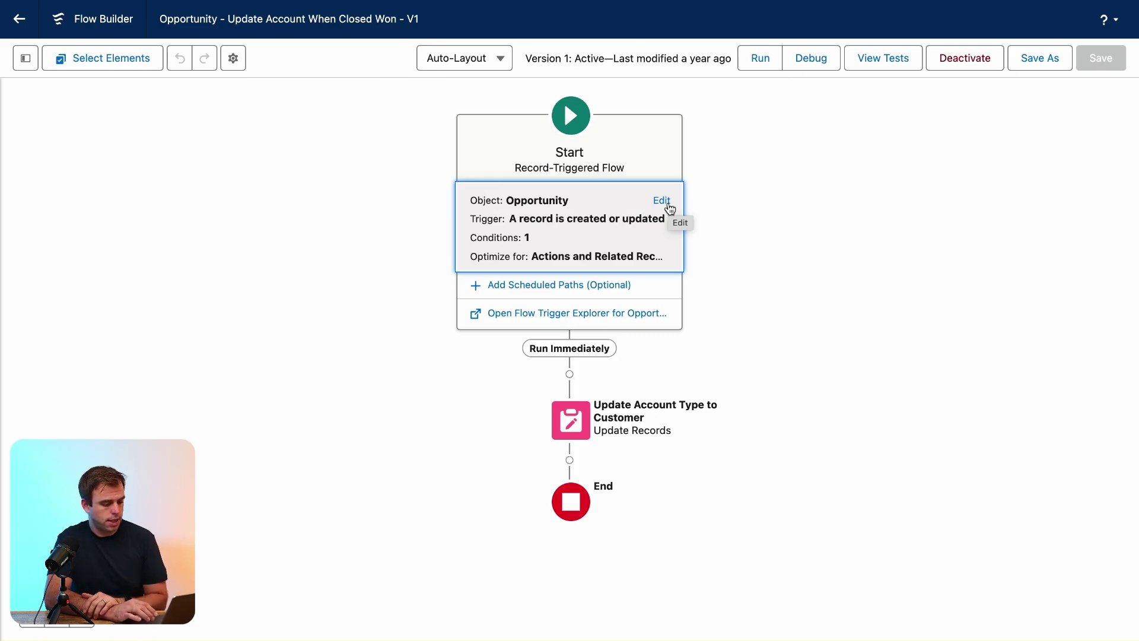
pyautogui.click(668, 205)
# Scroll through the Update Account flow's StageName Equals Closed Won entry condition
pyautogui.scroll(-5, 661, 224)
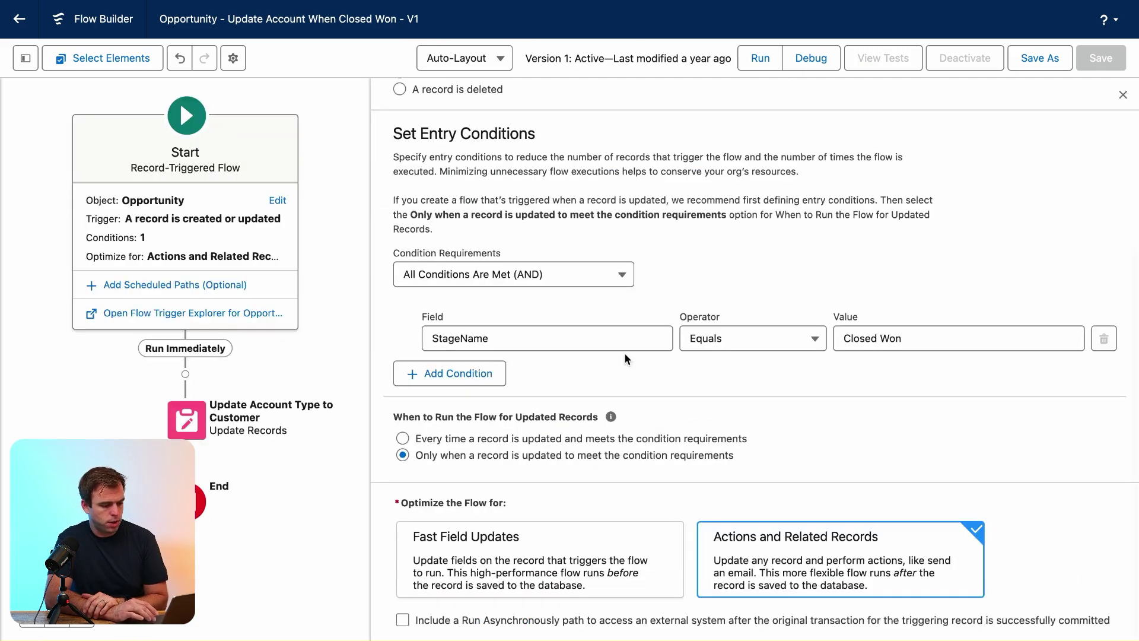
pyautogui.scroll(2, 632, 344)
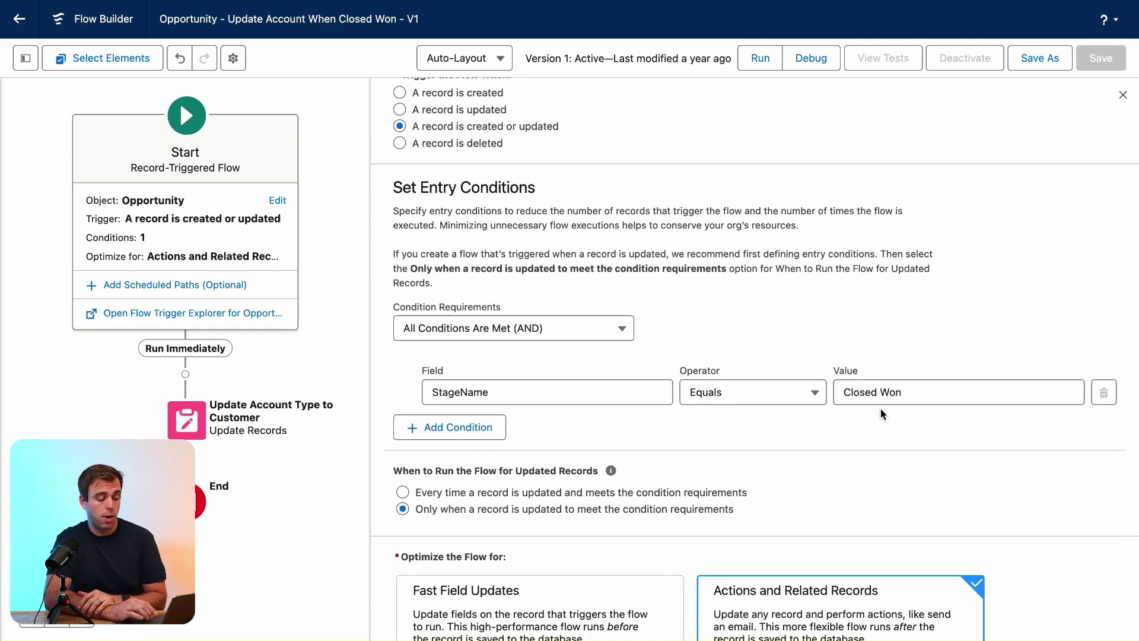
pyautogui.scroll(-1, 880, 408)
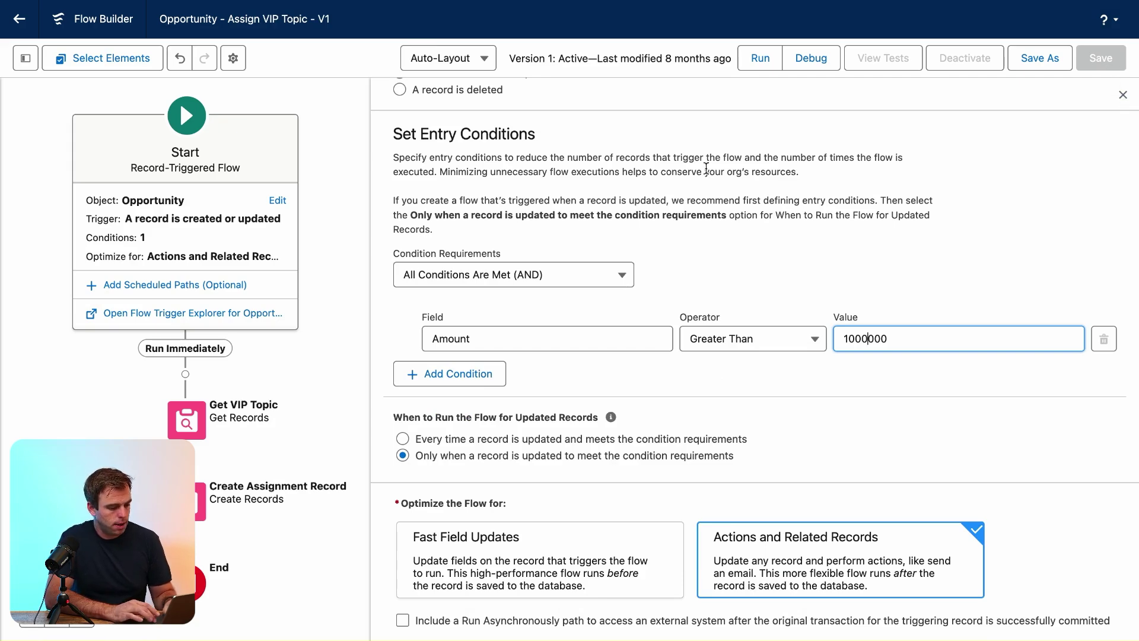
# Reopen the Assign VIP Topic start settings and check the 1000000 Amount threshold
pyautogui.click(284, 233)
pyautogui.scroll(-5, 885, 346)
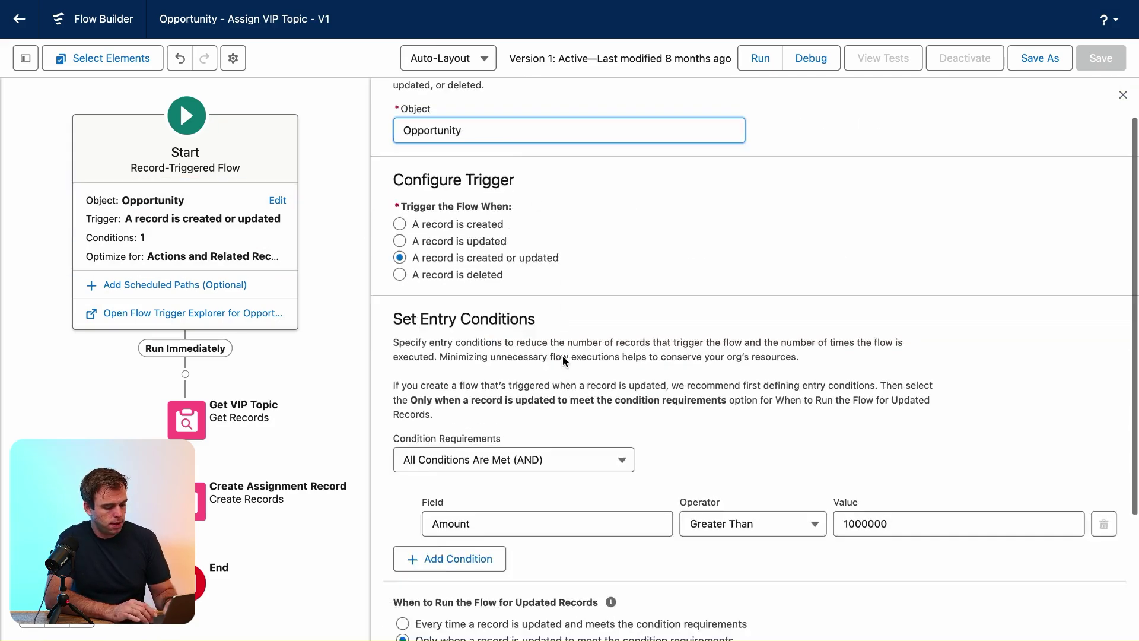
pyautogui.click(884, 347)
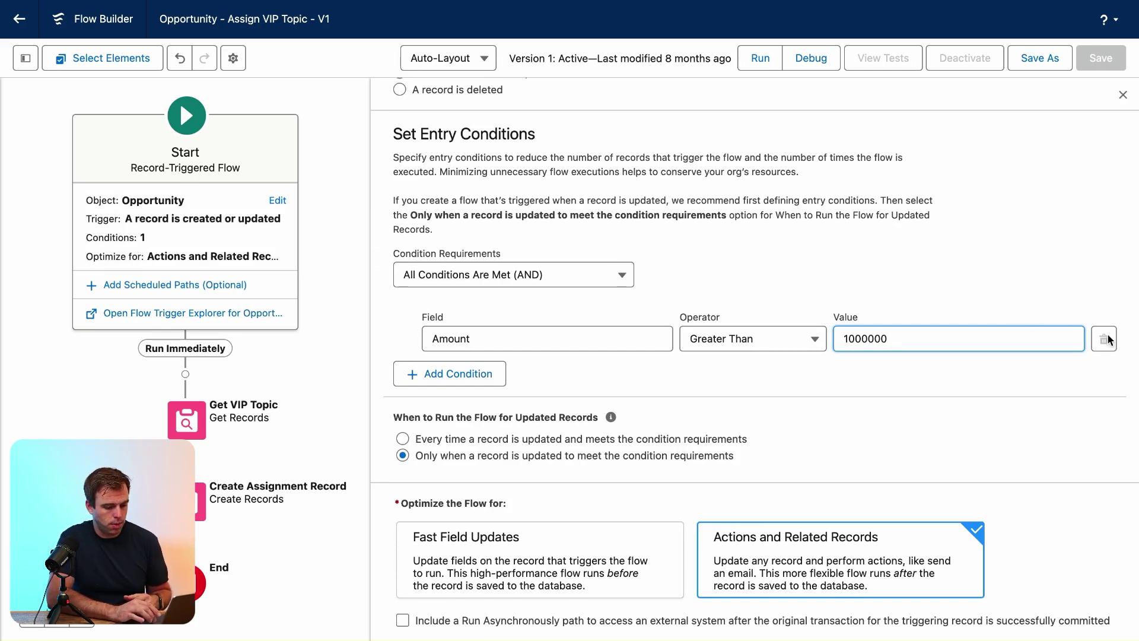
pyautogui.scroll(1, 643, 242)
# Set Condition Requirements to None, dropping the Amount entry condition from the trigger
pyautogui.click(522, 328)
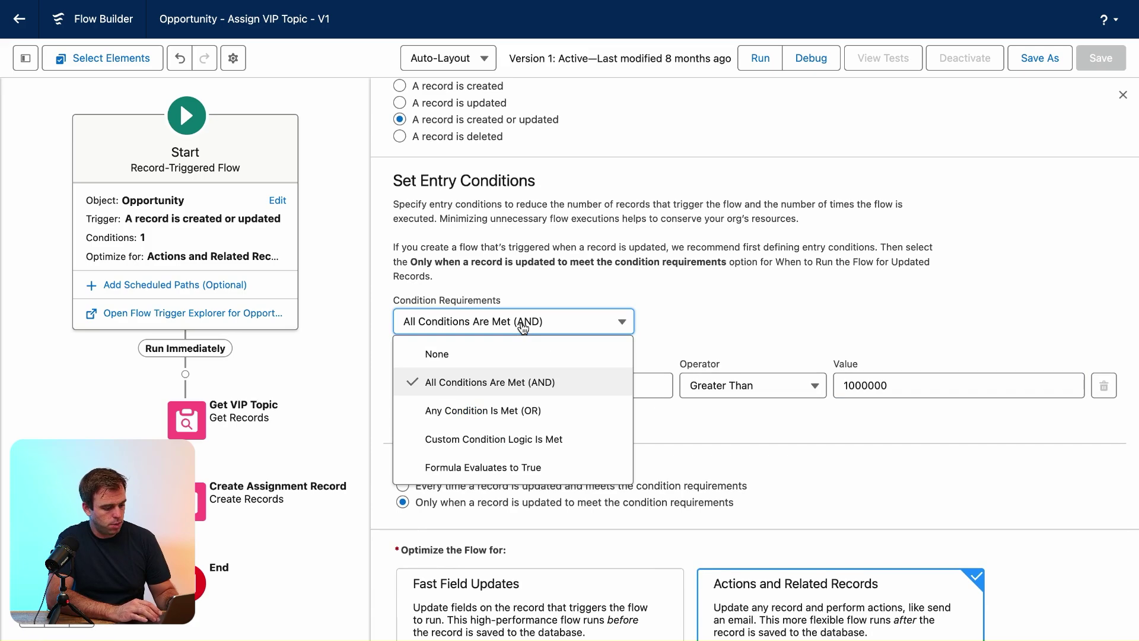
pyautogui.click(473, 356)
pyautogui.scroll(1, 664, 368)
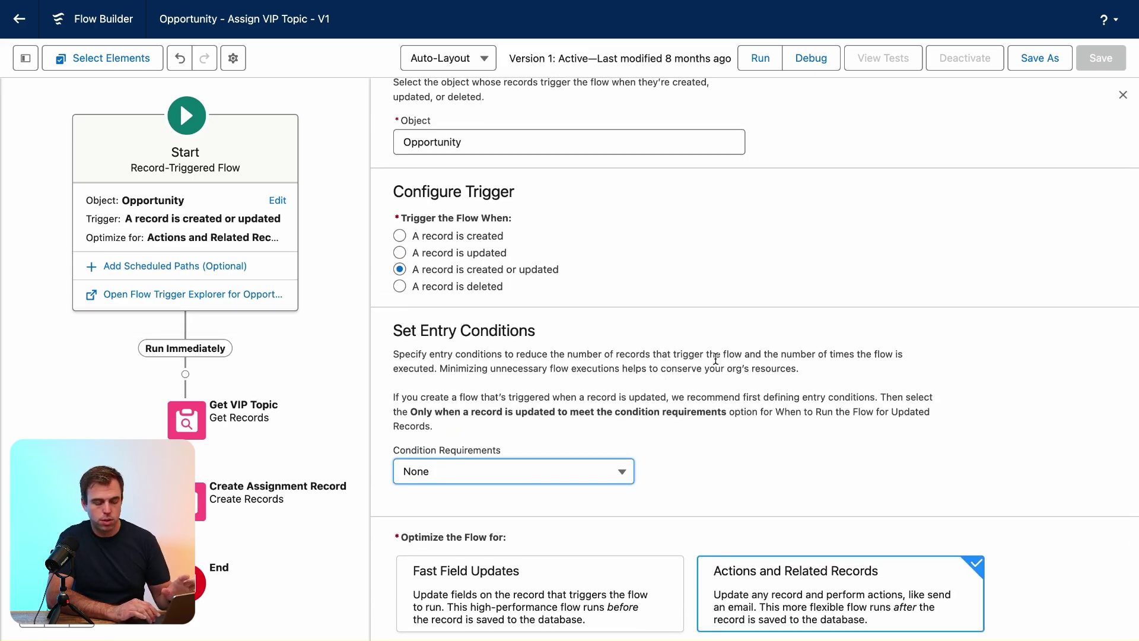
pyautogui.scroll(-1, 667, 382)
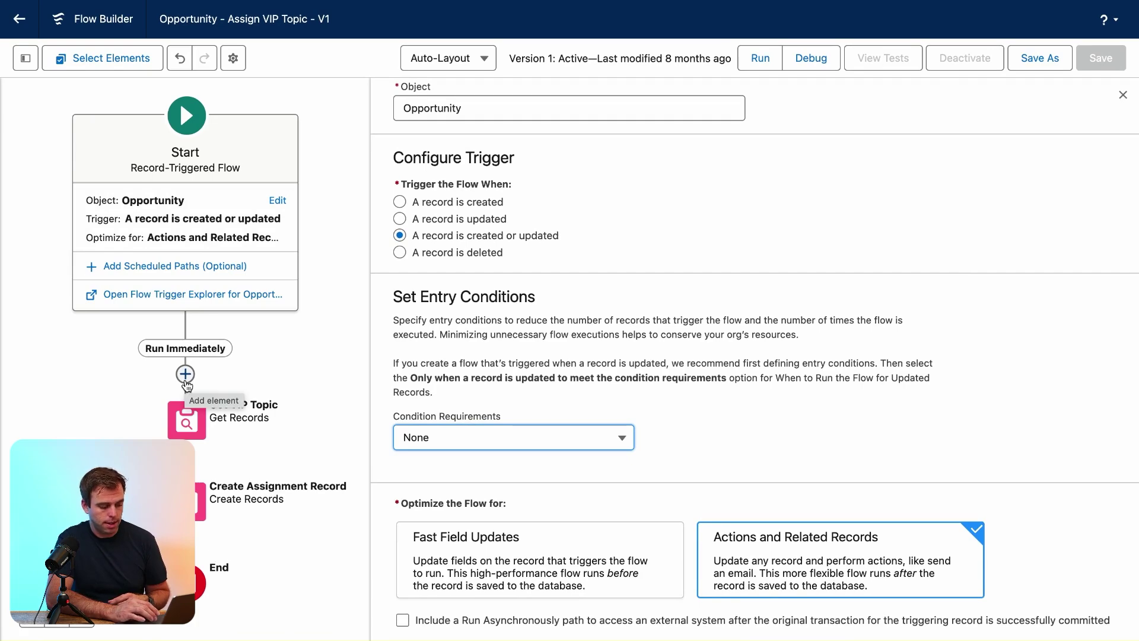
pyautogui.click(185, 378)
# Add a Decision element labelled 'Is the Amount $1M Or More'
pyautogui.write('decision')
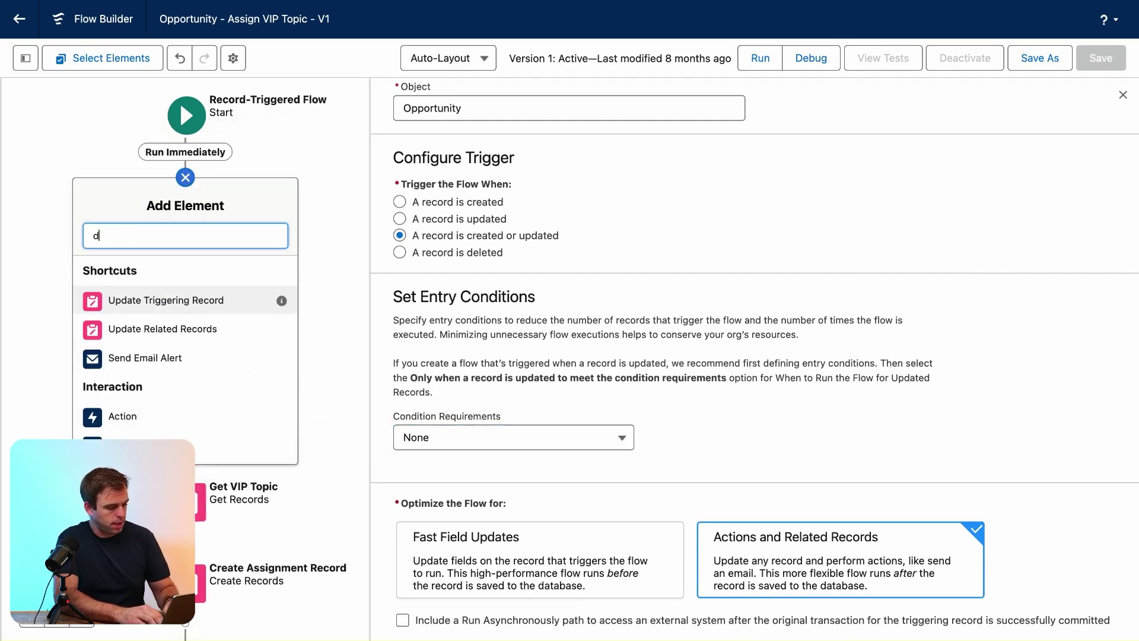
pyautogui.click(145, 283)
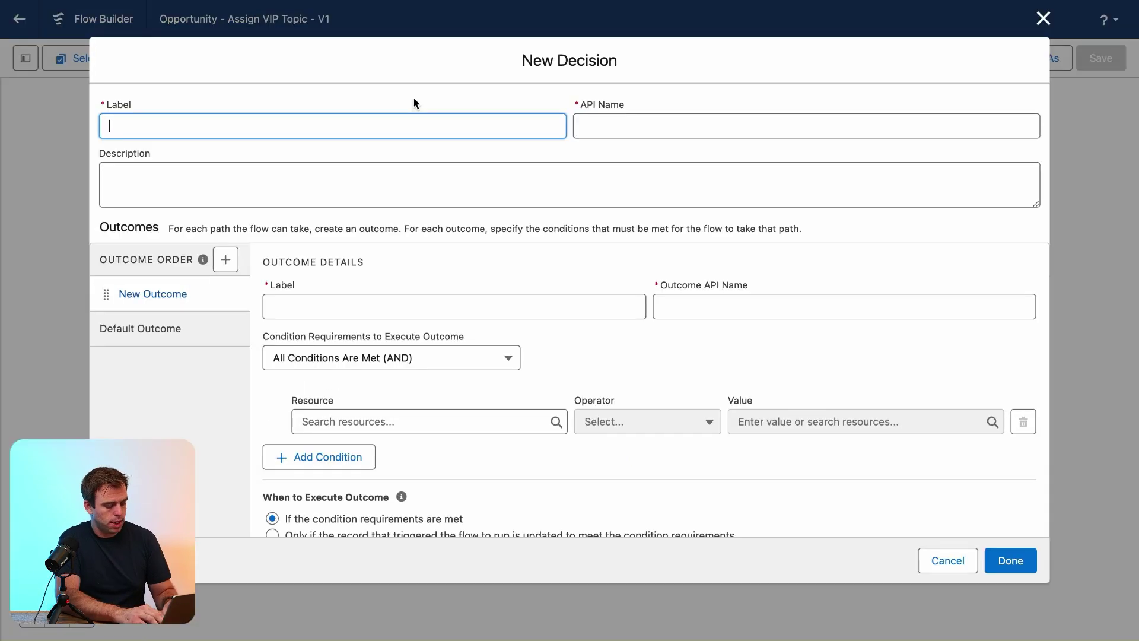
pyautogui.write('Is the Amount')
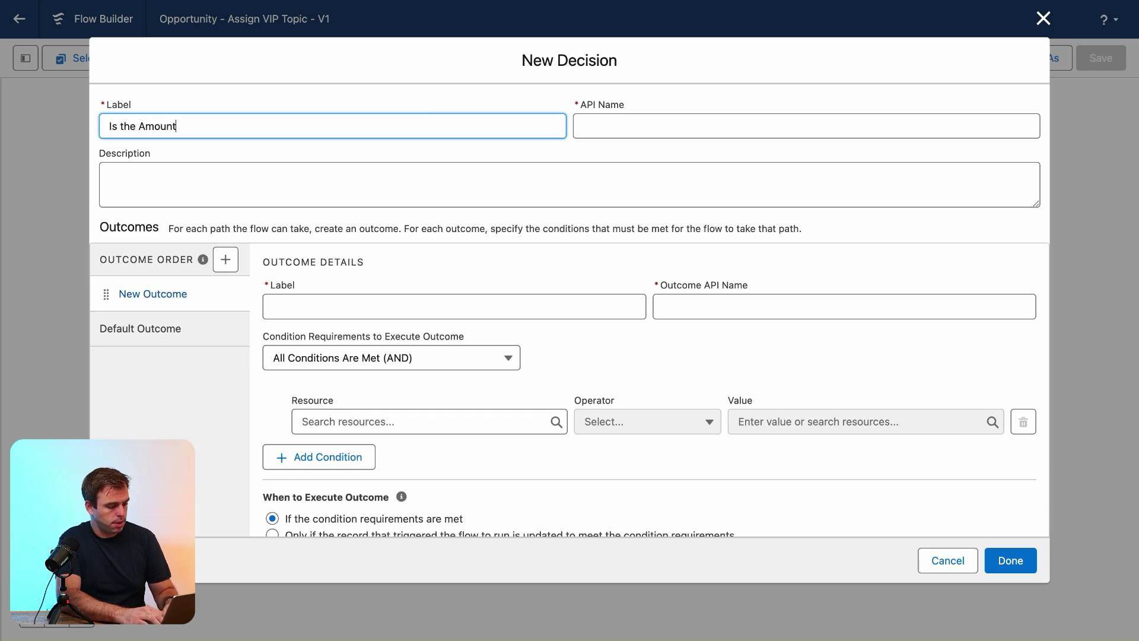
pyautogui.write(' over $1M')
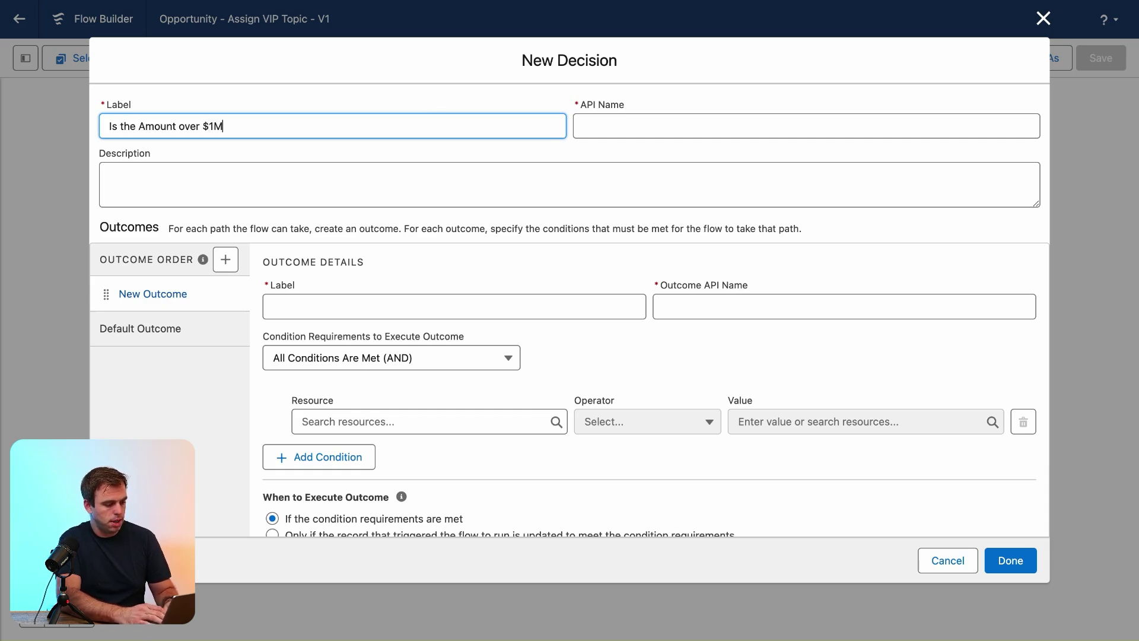
pyautogui.hotkey('alt', 'Left')
pyautogui.hotkey('alt', 'Left')
pyautogui.hotkey('alt', 'BackSpace')
pyautogui.press('cmd+Right')
pyautogui.write('Or More')
pyautogui.click(302, 307)
# Rename the default outcome to 'No' and label the new outcome 'Yes'
pyautogui.click(140, 328)
pyautogui.tripleClick(327, 379)
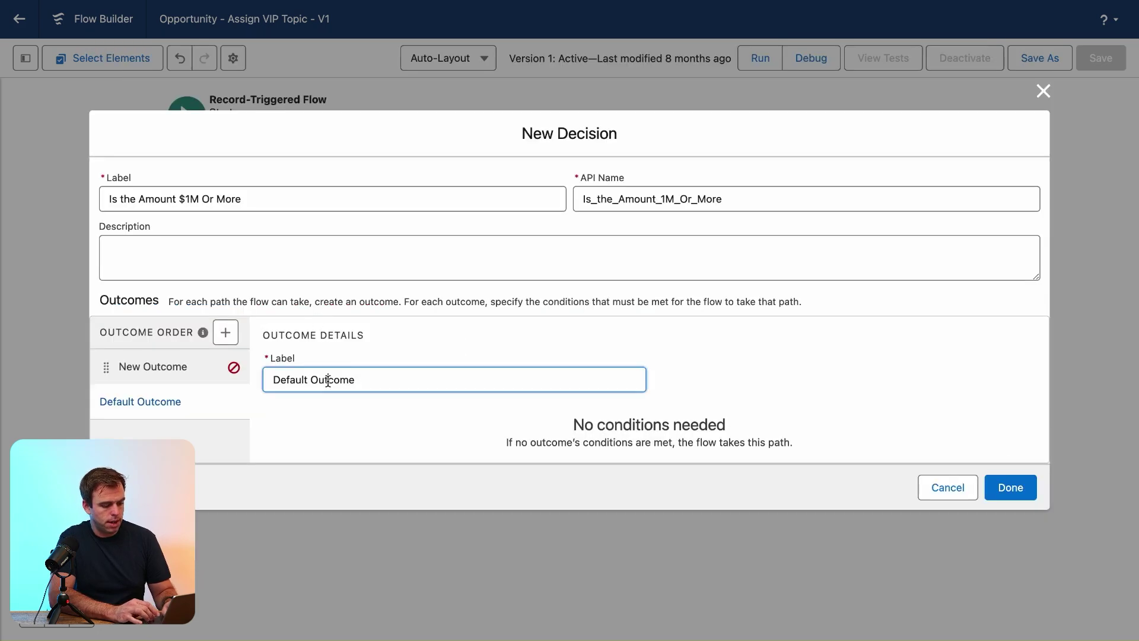
pyautogui.write('No')
pyautogui.click(181, 300)
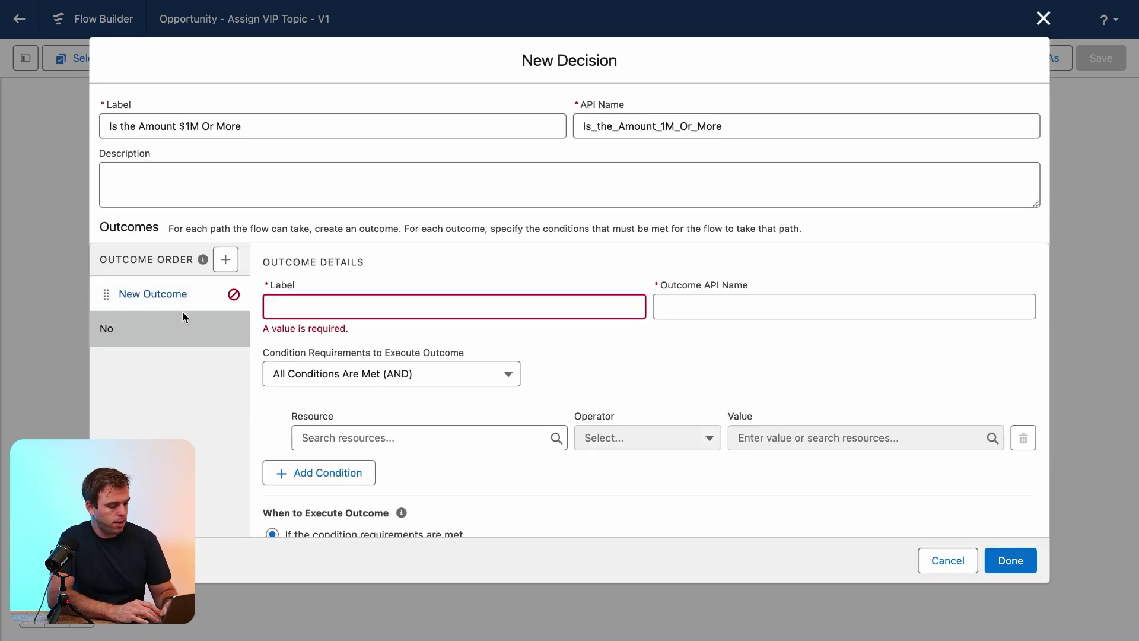
pyautogui.click(349, 304)
pyautogui.write('Yes')
pyautogui.press('Tab')
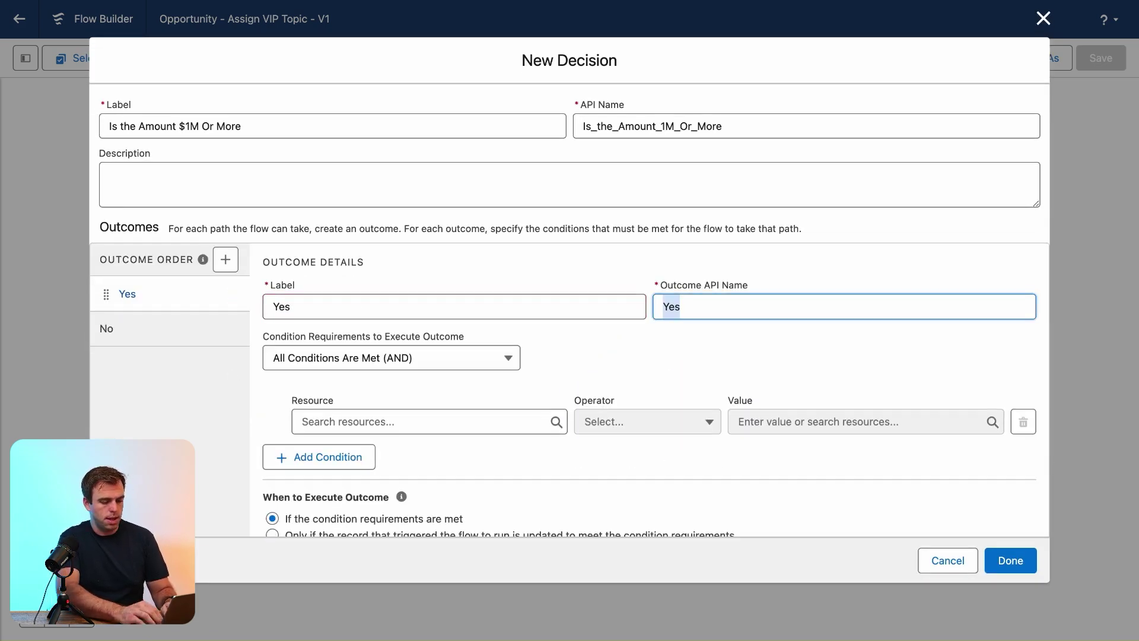
# Set the Yes condition to $Record > Amount Greater Than or Equal 1000000
pyautogui.click(356, 422)
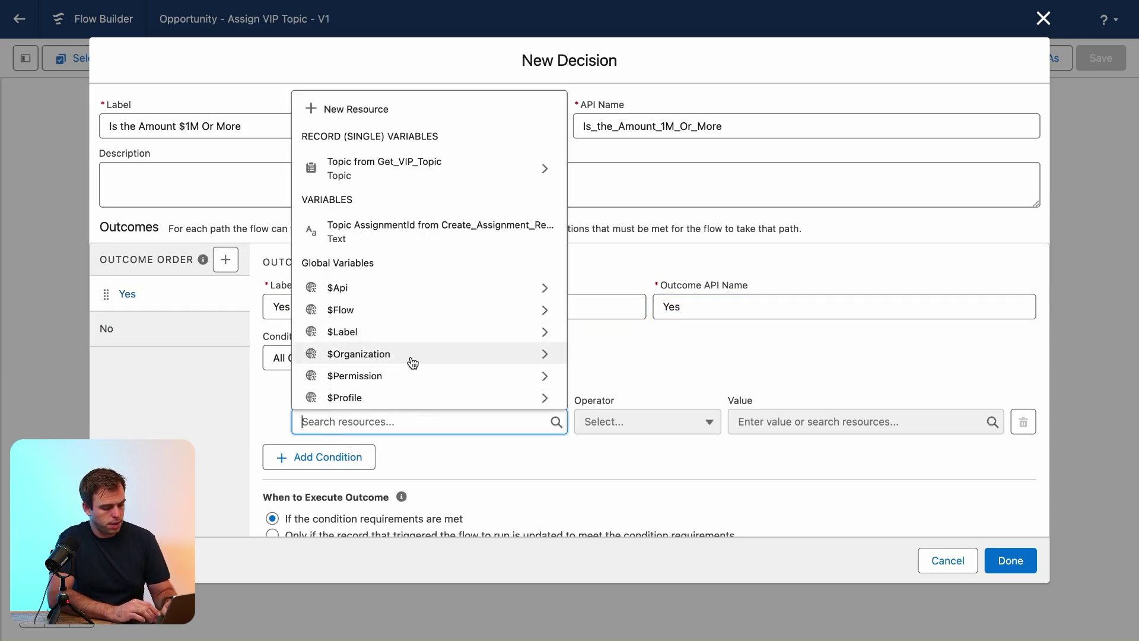
pyautogui.scroll(-3, 409, 350)
pyautogui.scroll(-1, 410, 356)
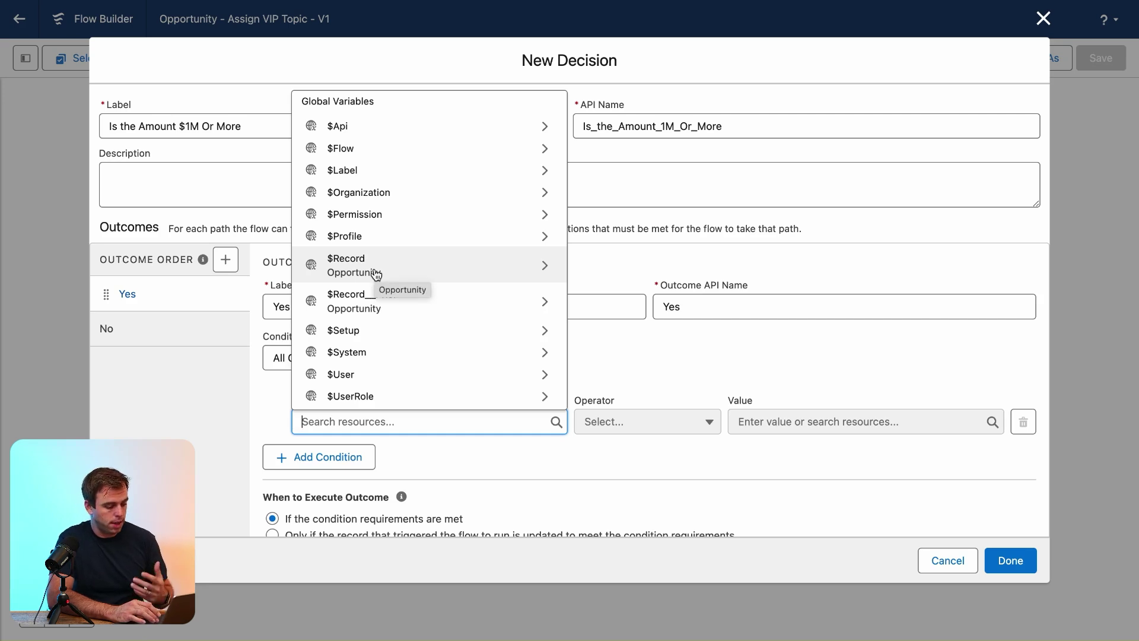
pyautogui.click(376, 273)
pyautogui.write('.amount')
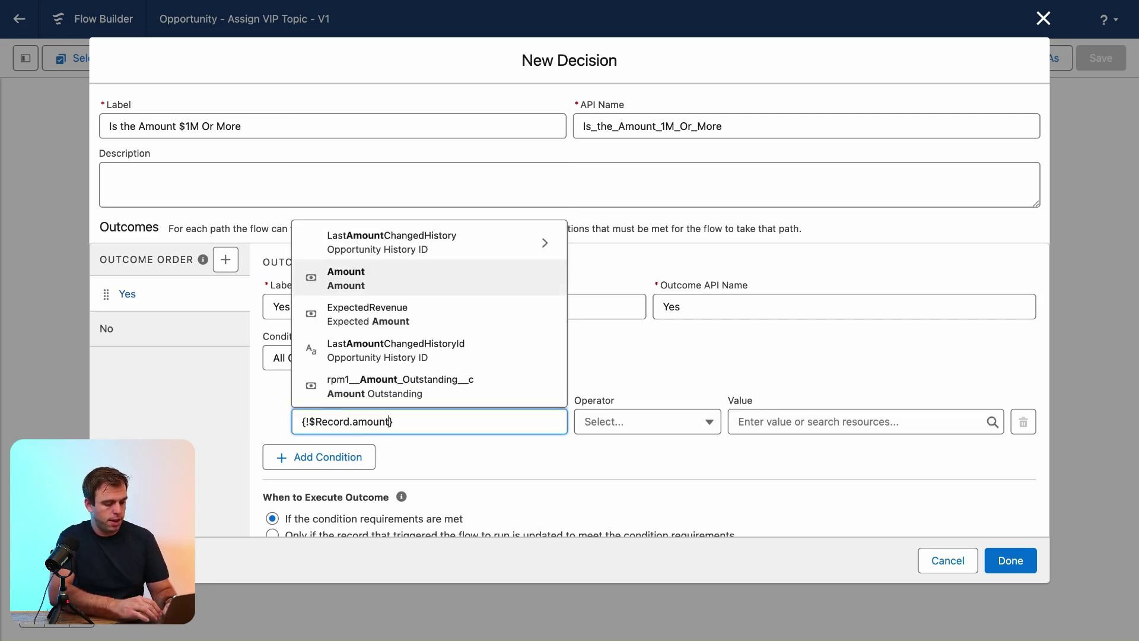
pyautogui.click(376, 279)
pyautogui.click(688, 422)
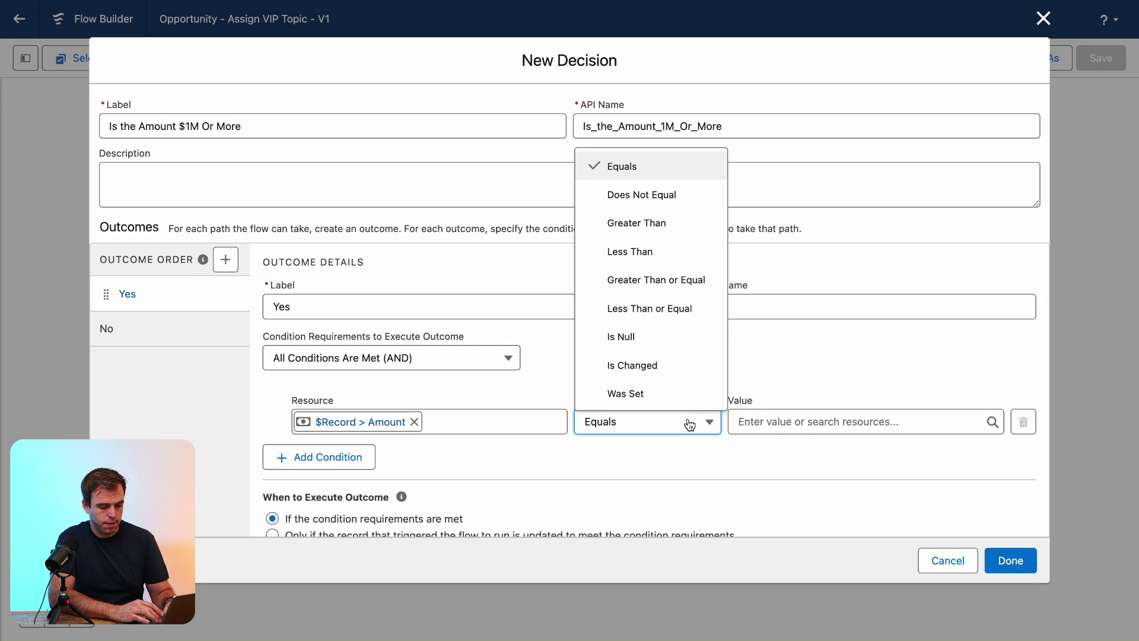
pyautogui.click(662, 281)
pyautogui.click(751, 420)
pyautogui.write('10')
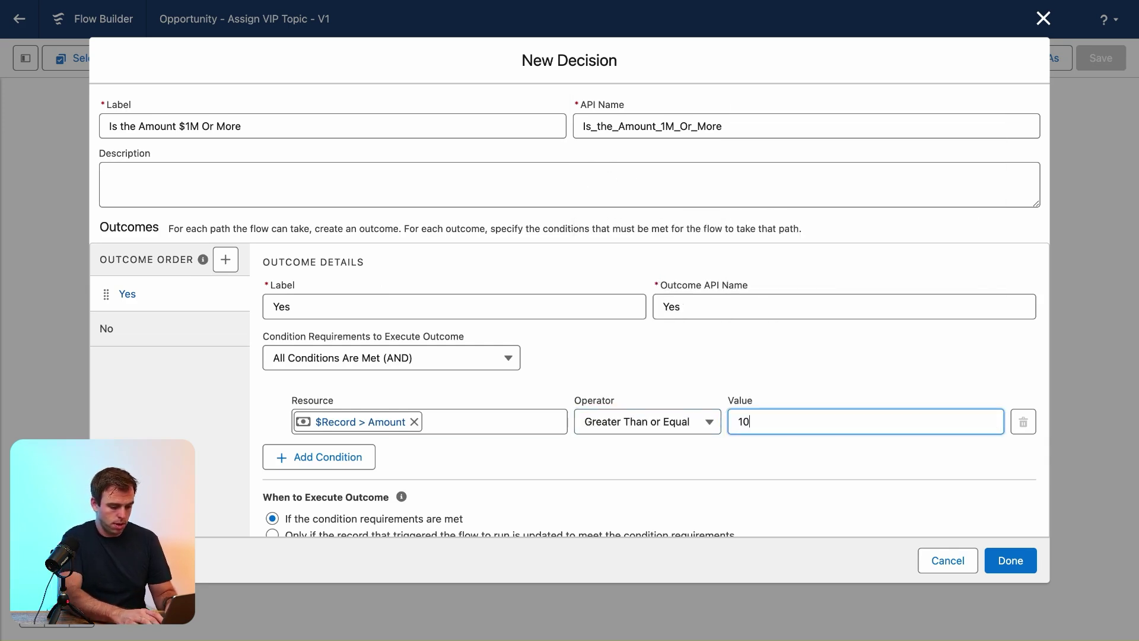
pyautogui.write('00000')
pyautogui.click(511, 449)
pyautogui.scroll(-1, 511, 450)
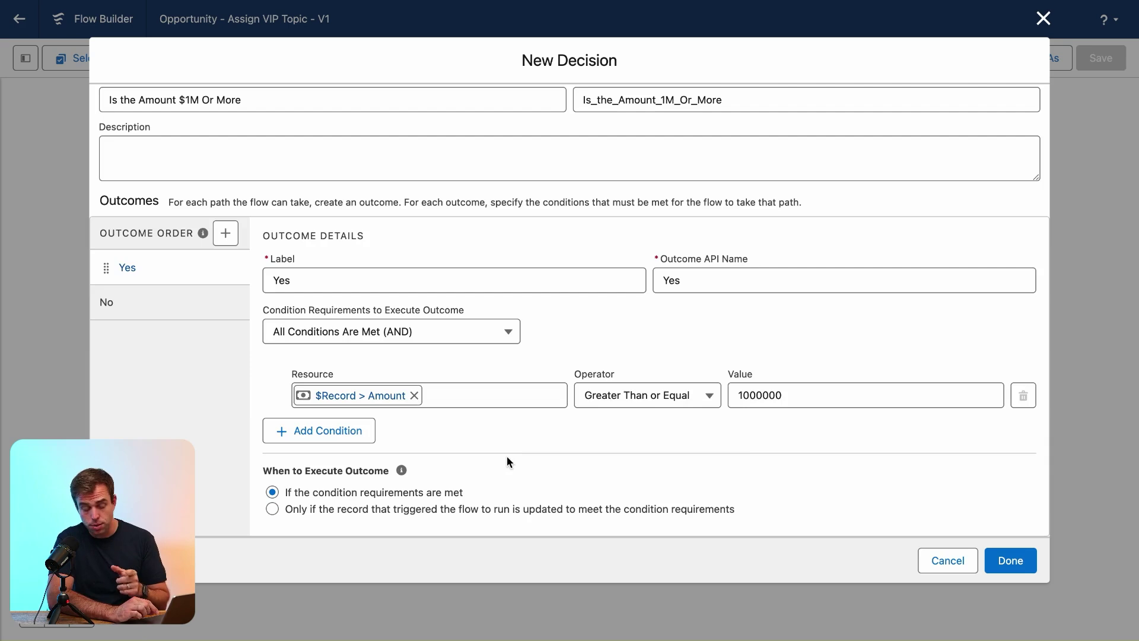
# Run Yes only when the record is updated to meet the conditions, and confirm the decision
pyautogui.moveTo(264, 470); pyautogui.dragTo(401, 496)
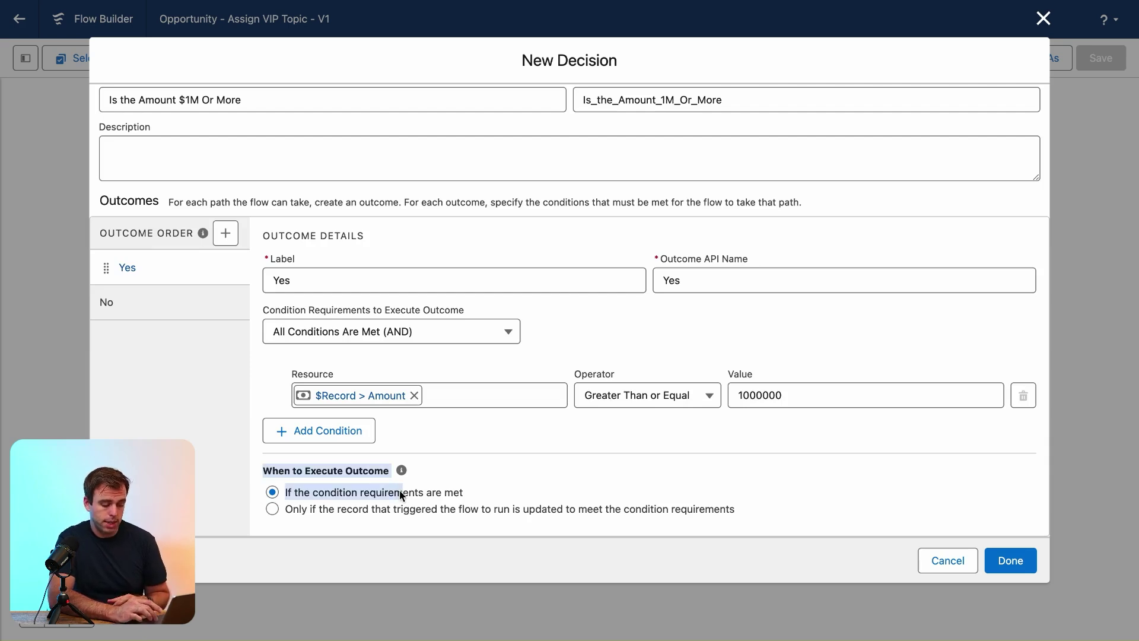
pyautogui.click(501, 471)
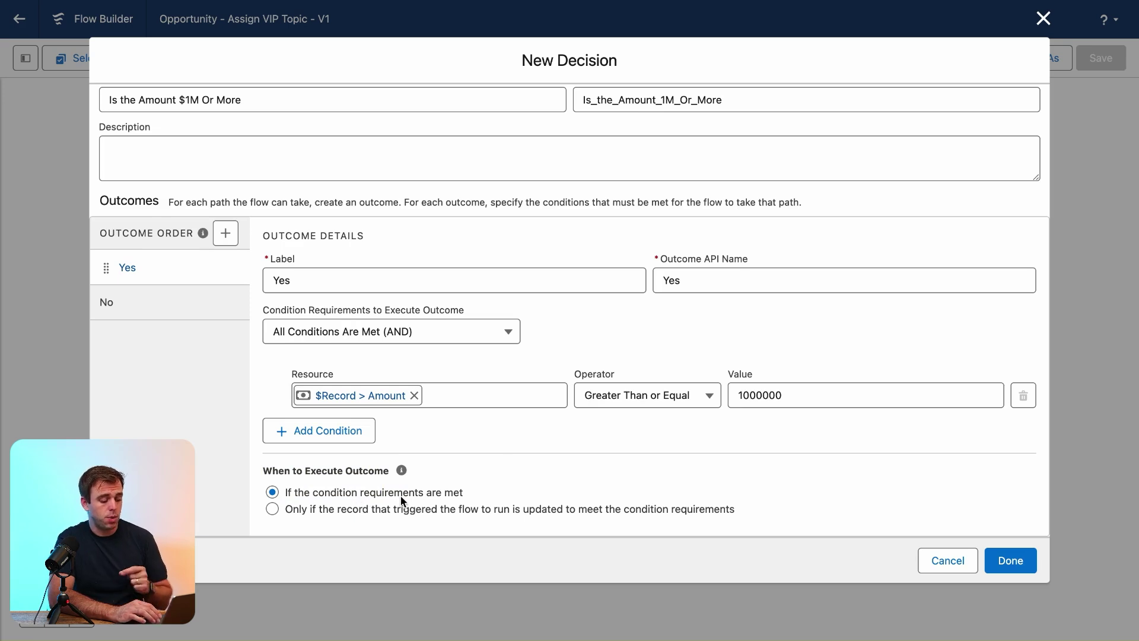
pyautogui.moveTo(299, 514); pyautogui.dragTo(659, 509)
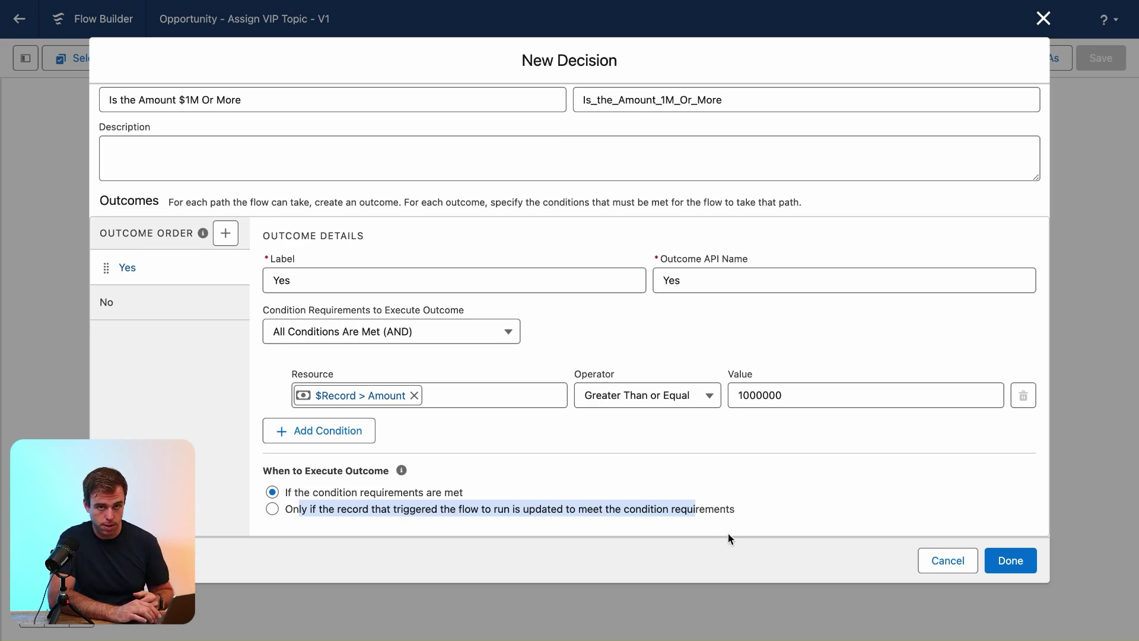
pyautogui.click(672, 508)
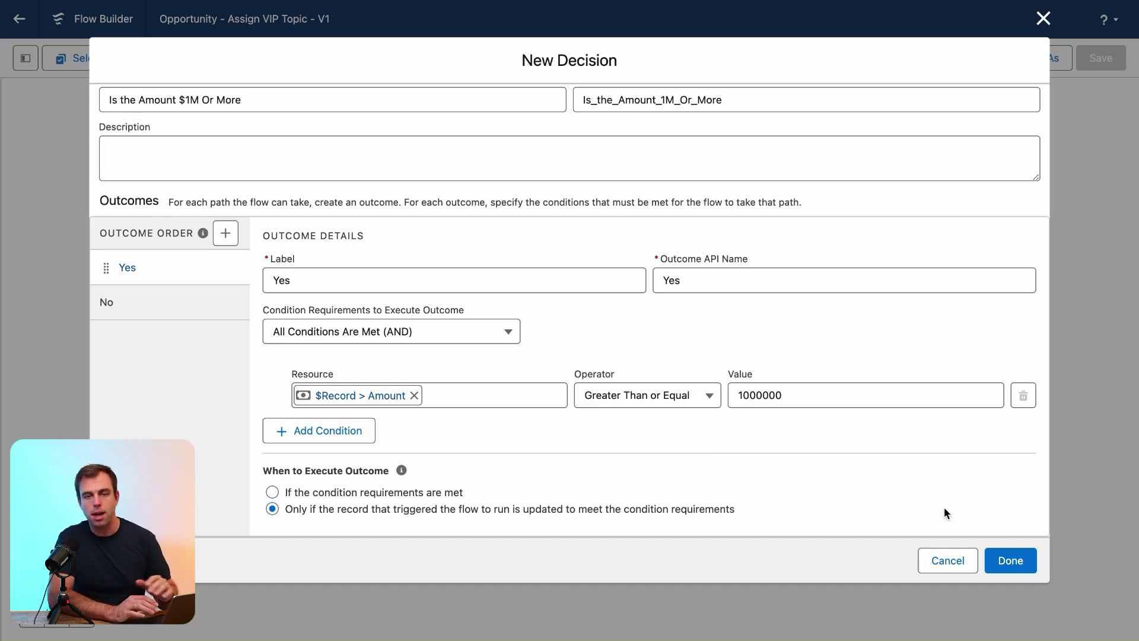
pyautogui.click(1012, 561)
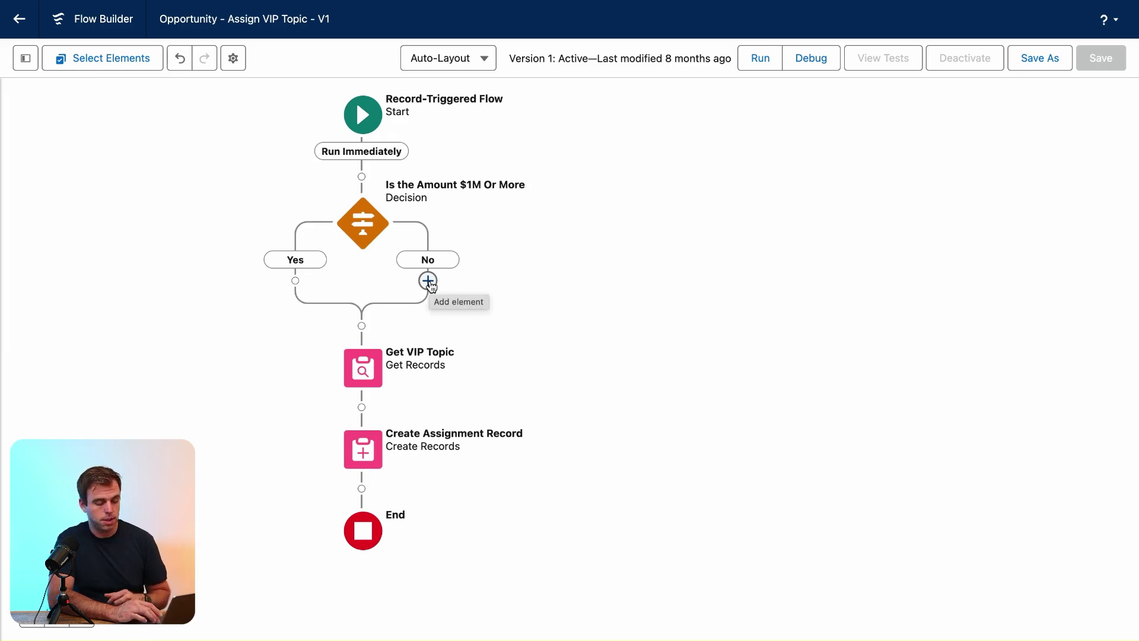
# Connect the No branch directly to End and recenter the flow diagram
pyautogui.click(428, 281)
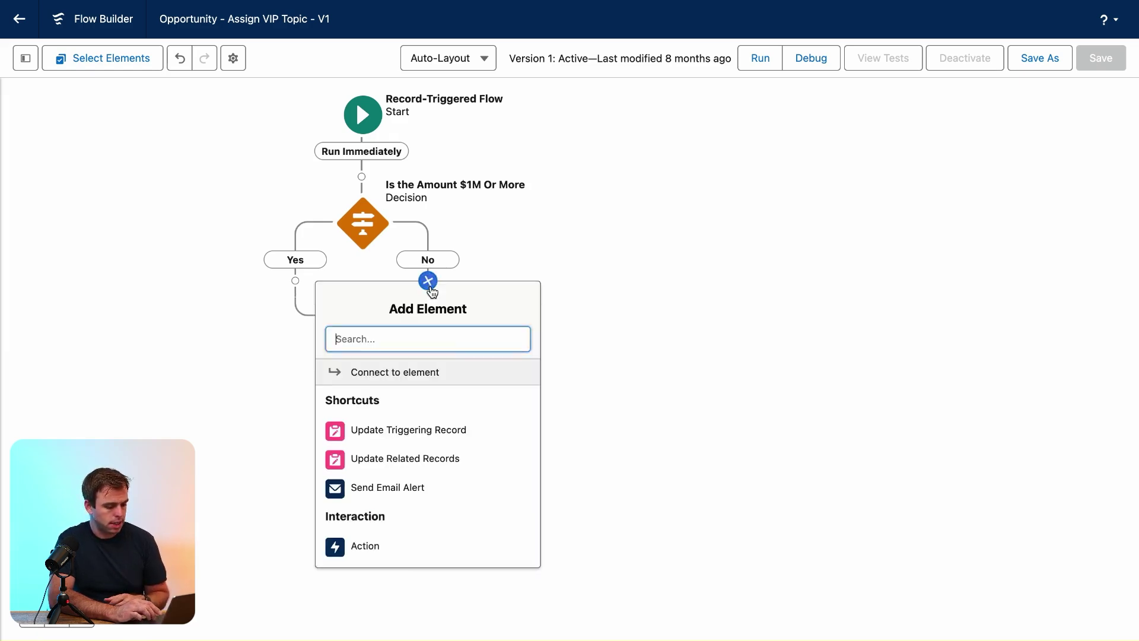
pyautogui.click(407, 374)
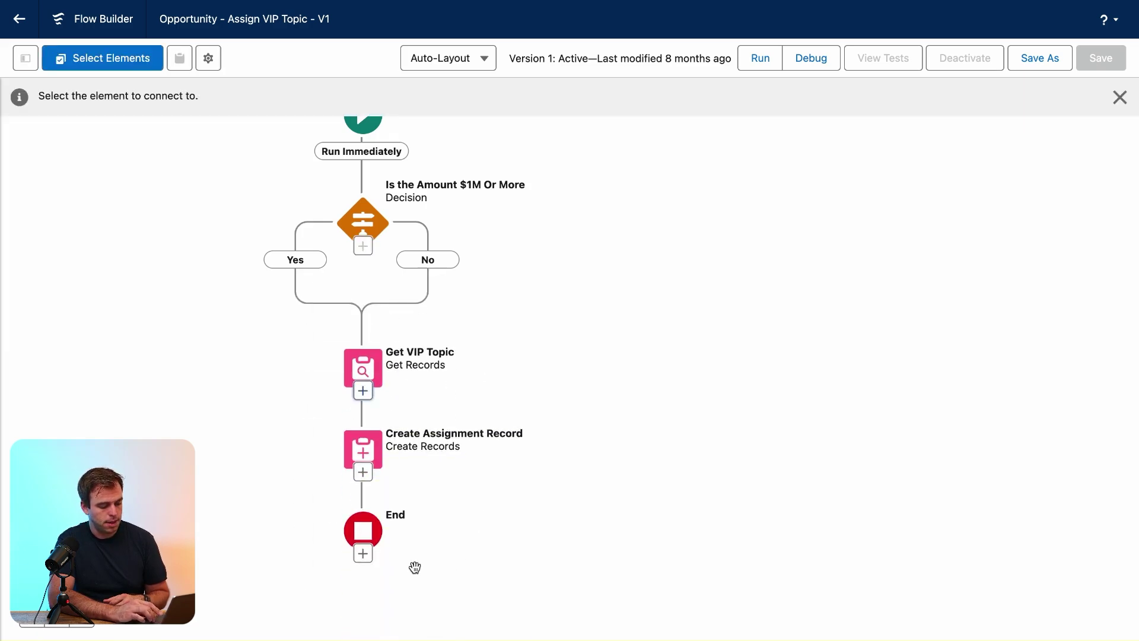
pyautogui.click(366, 547)
pyautogui.moveTo(415, 277); pyautogui.dragTo(503, 274)
pyautogui.moveTo(657, 392); pyautogui.dragTo(718, 365)
# Review Update Account's StageName Equals Closed Won condition and collapse the Start card
pyautogui.scroll(-1, 735, 385)
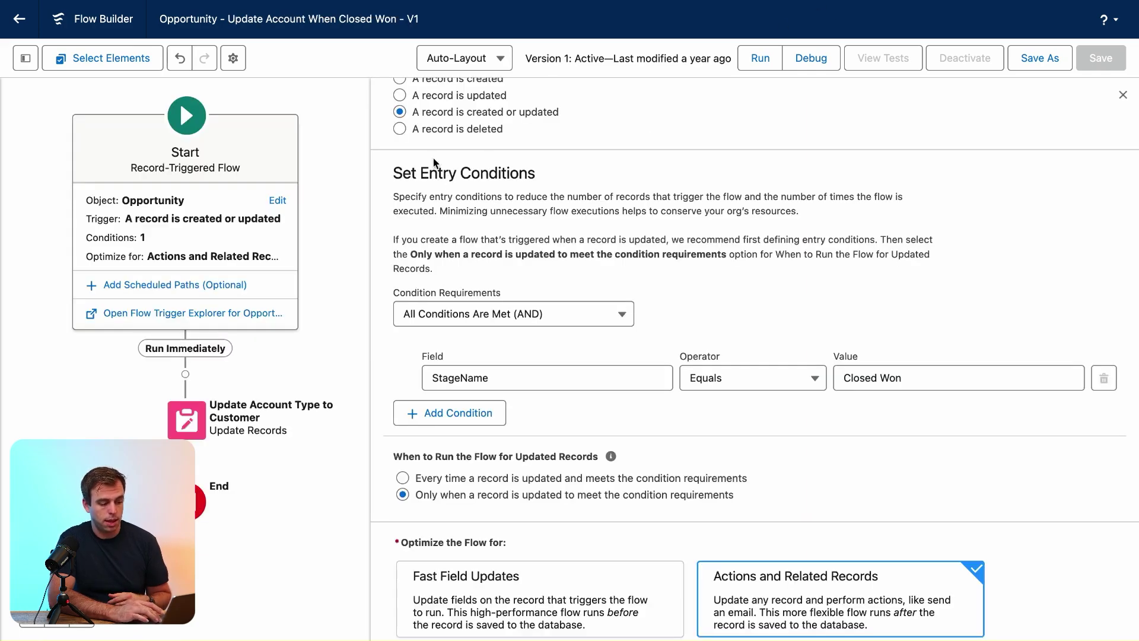
pyautogui.click(225, 522)
pyautogui.moveTo(219, 517); pyautogui.dragTo(236, 550)
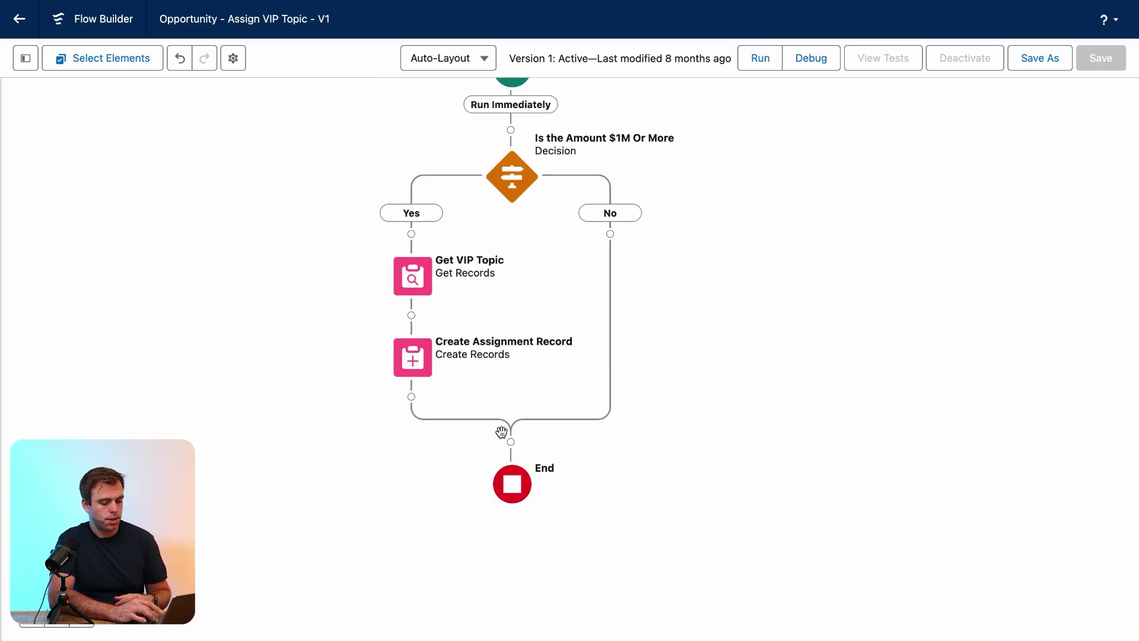
# Insert a Decision where the branches rejoin, labelled 'Stage Is Closed Won'
pyautogui.click(513, 444)
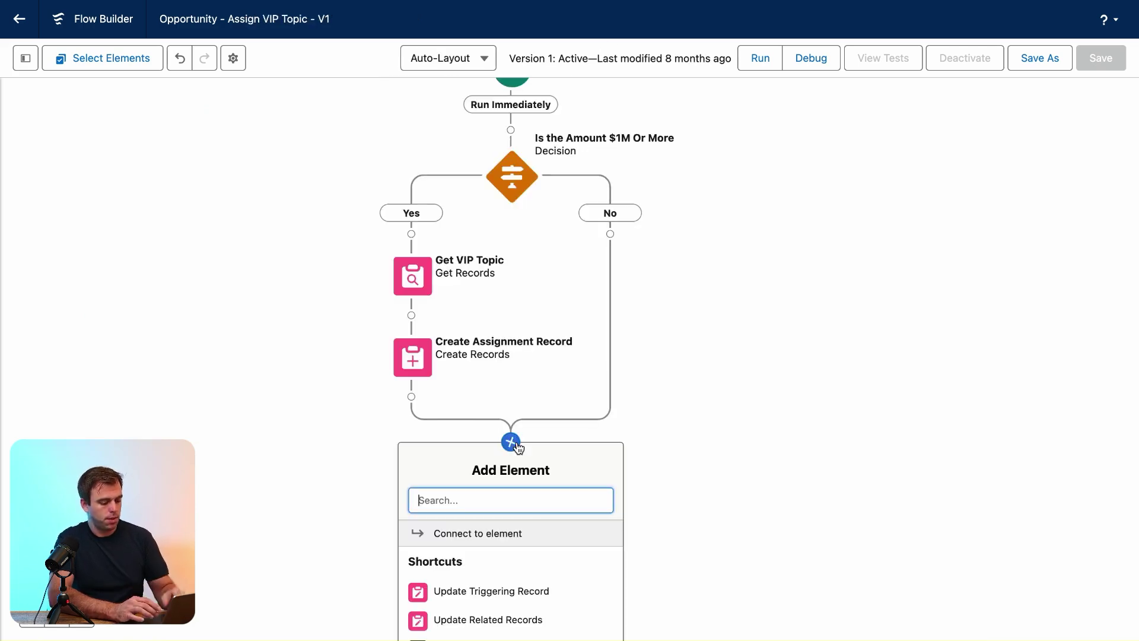
pyautogui.write('dec')
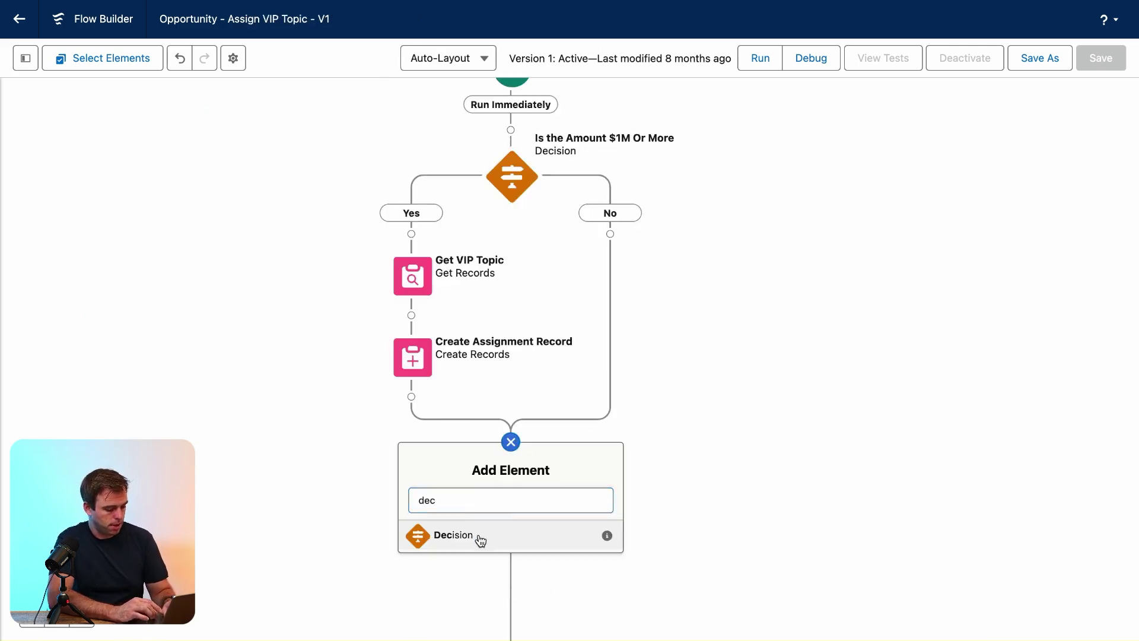
pyautogui.click(481, 537)
pyautogui.write('Stage Is')
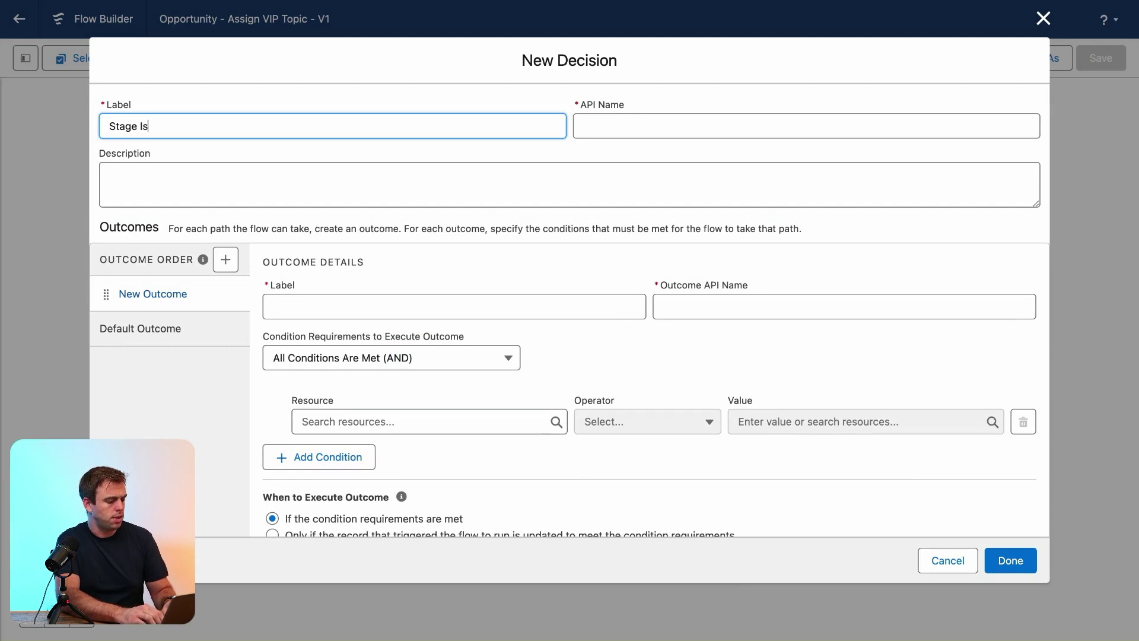
pyautogui.write(' CLosed Won')
pyautogui.press('Tab')
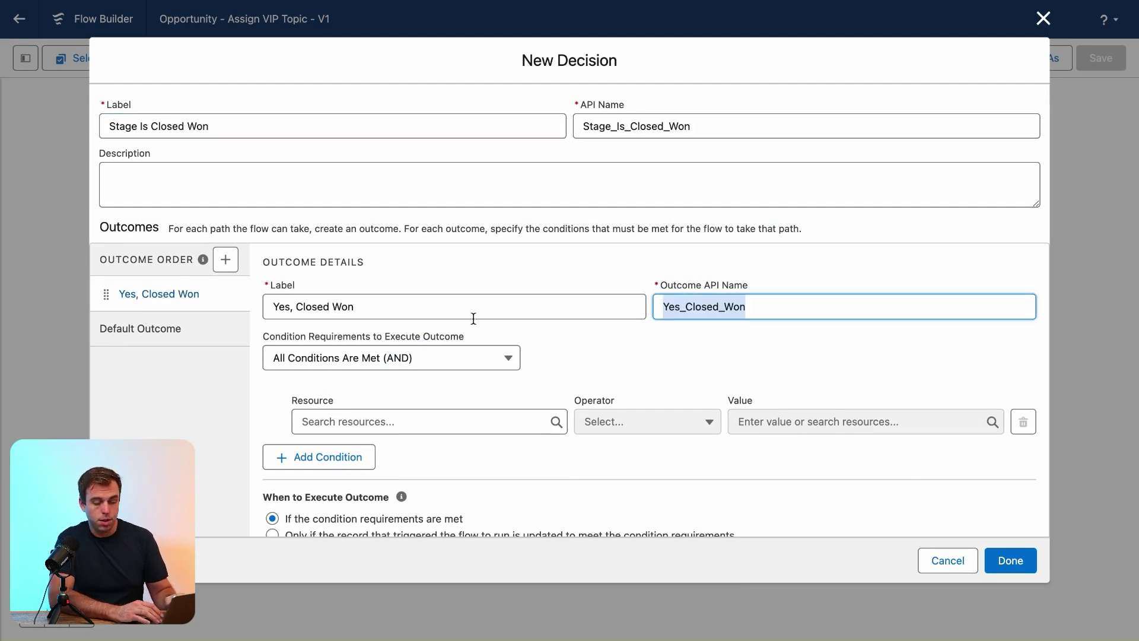
# Set the condition to $Record > StageName Equals Closed Won, firing only when updated to match
pyautogui.click(447, 422)
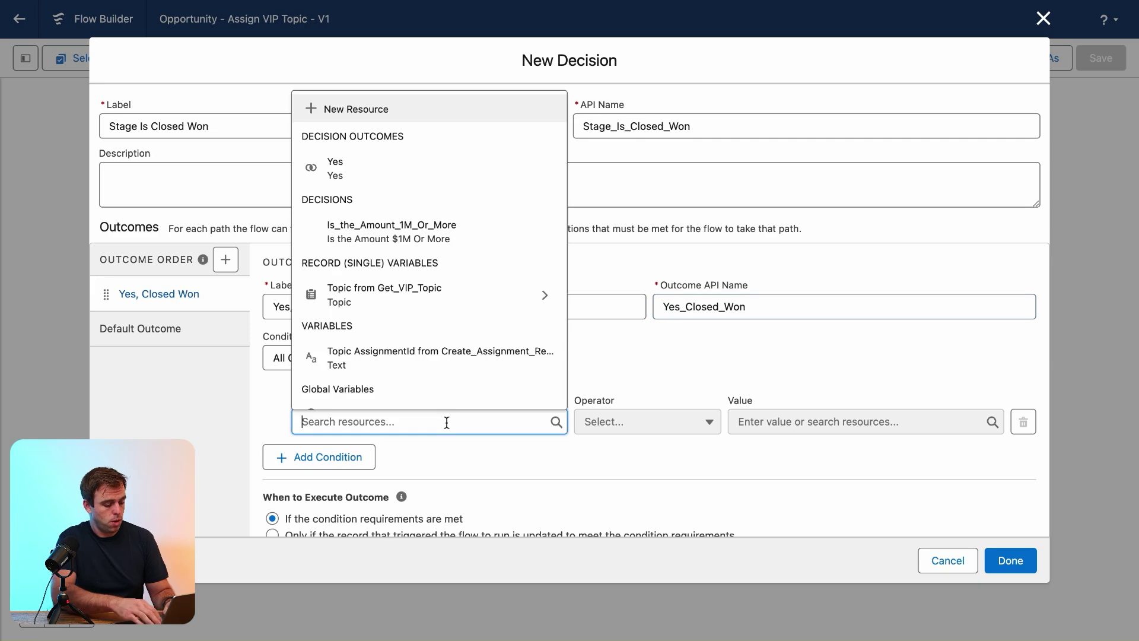
pyautogui.write('recor')
pyautogui.click(455, 356)
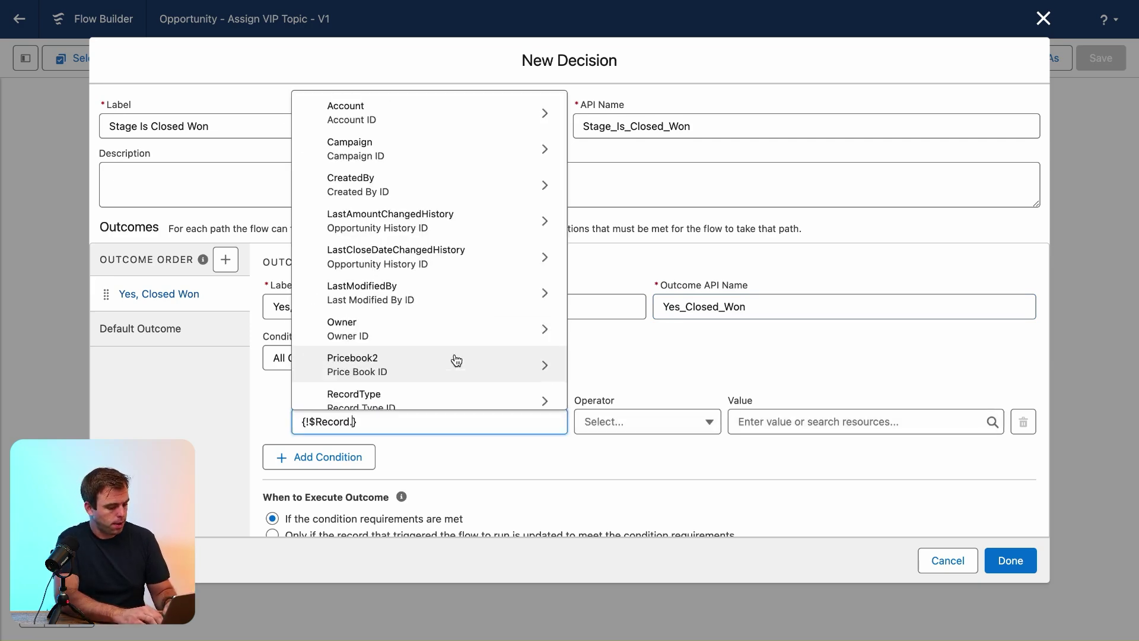
pyautogui.write('stage')
pyautogui.click(427, 394)
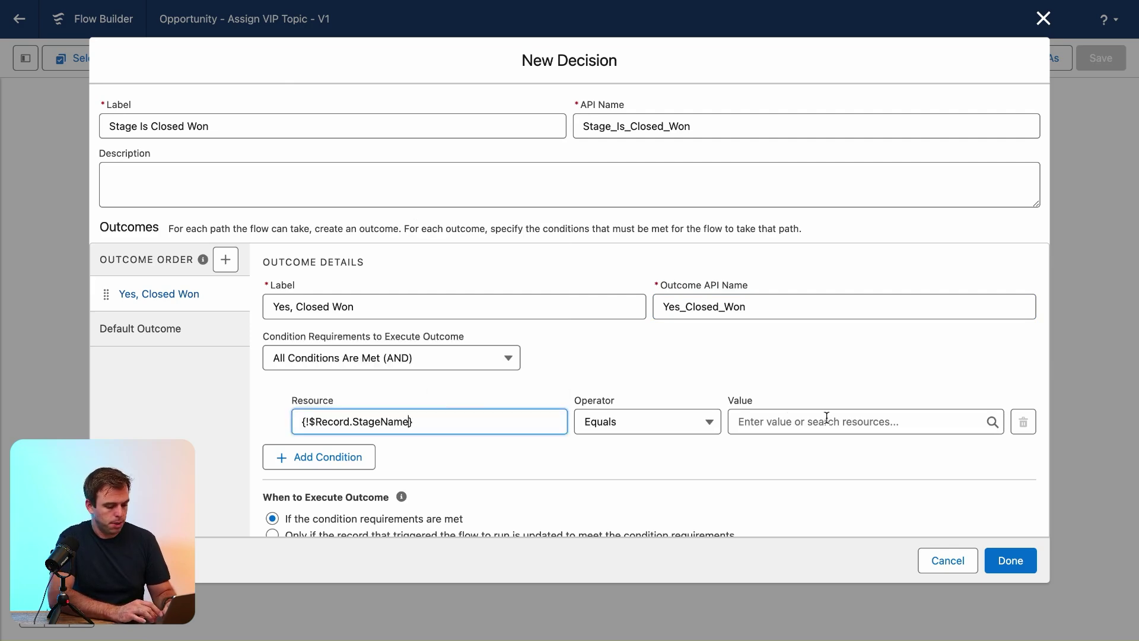
pyautogui.click(826, 418)
pyautogui.scroll(-10, 871, 285)
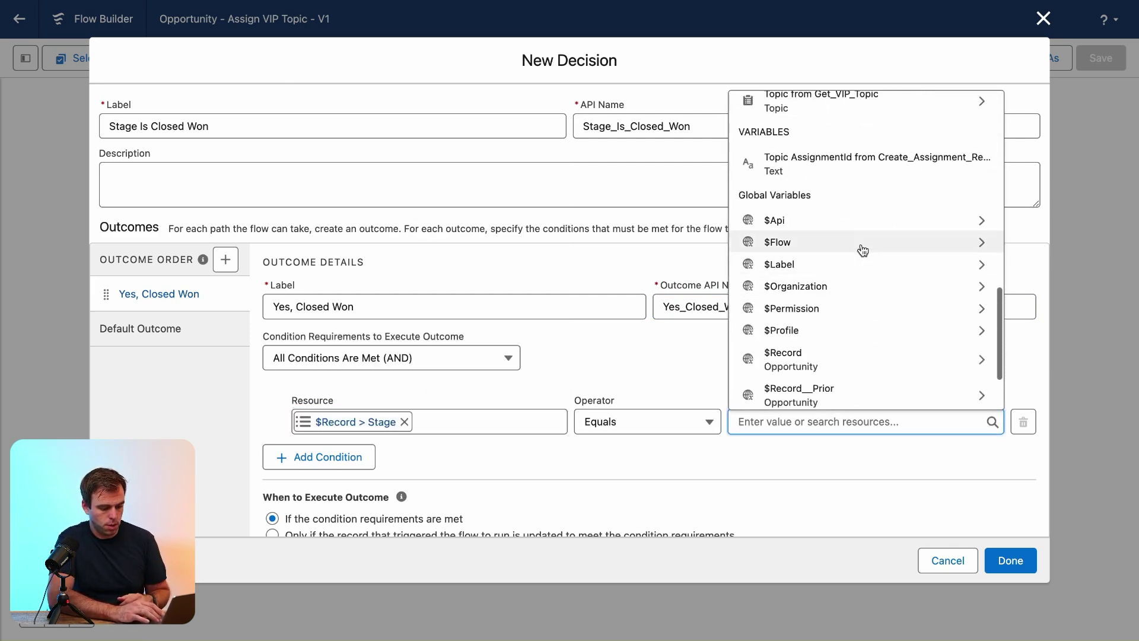
pyautogui.scroll(6, 860, 238)
pyautogui.click(834, 236)
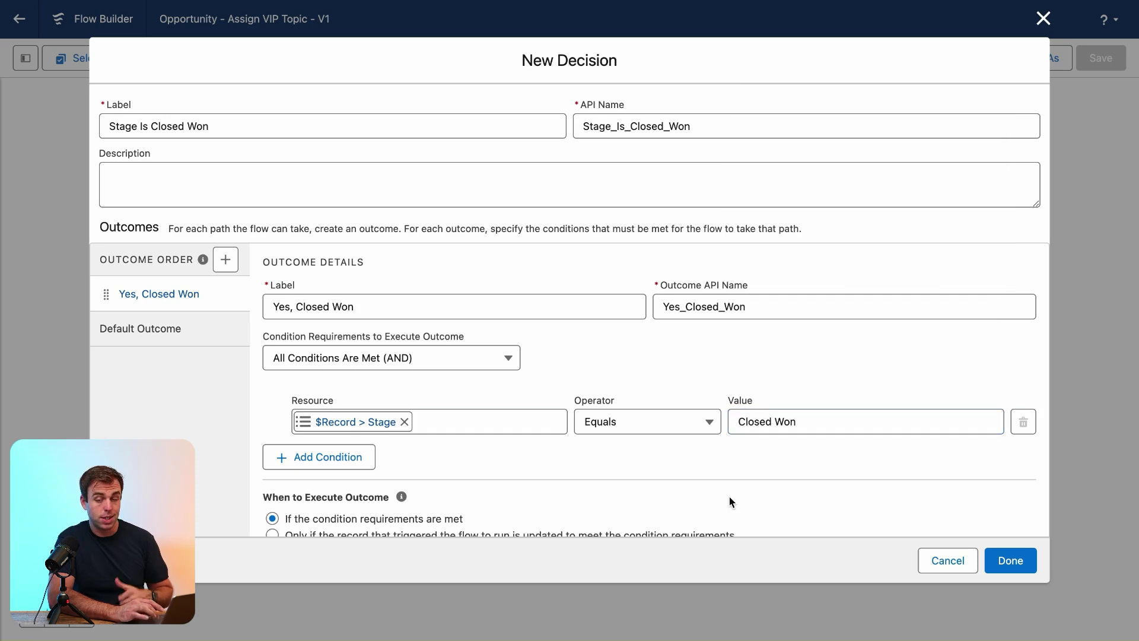
pyautogui.scroll(-1, 729, 498)
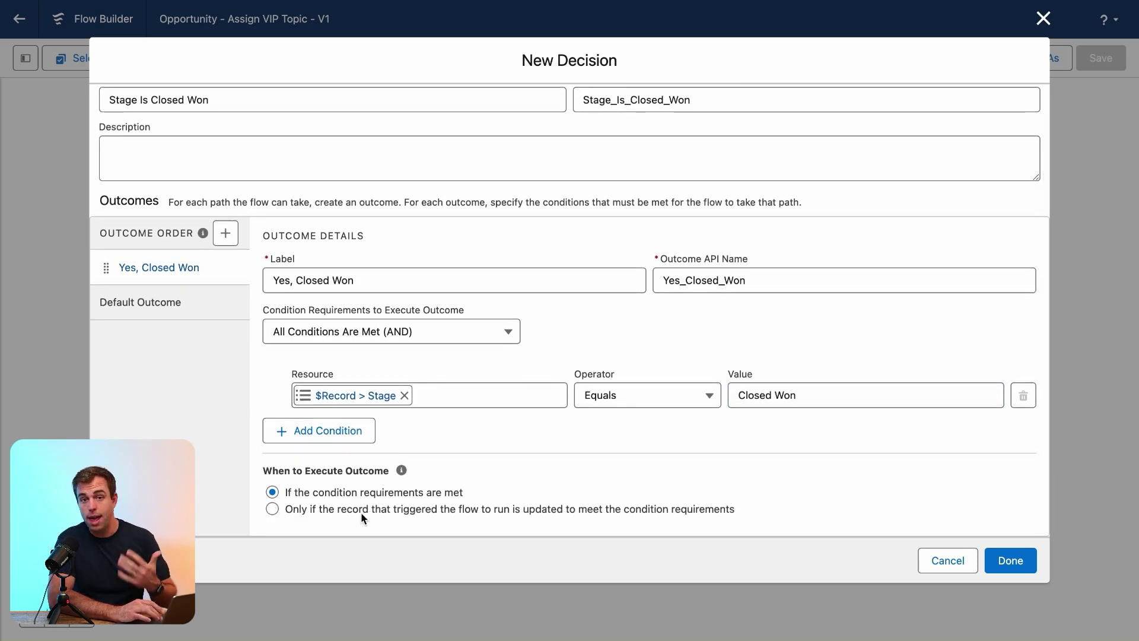
pyautogui.click(272, 509)
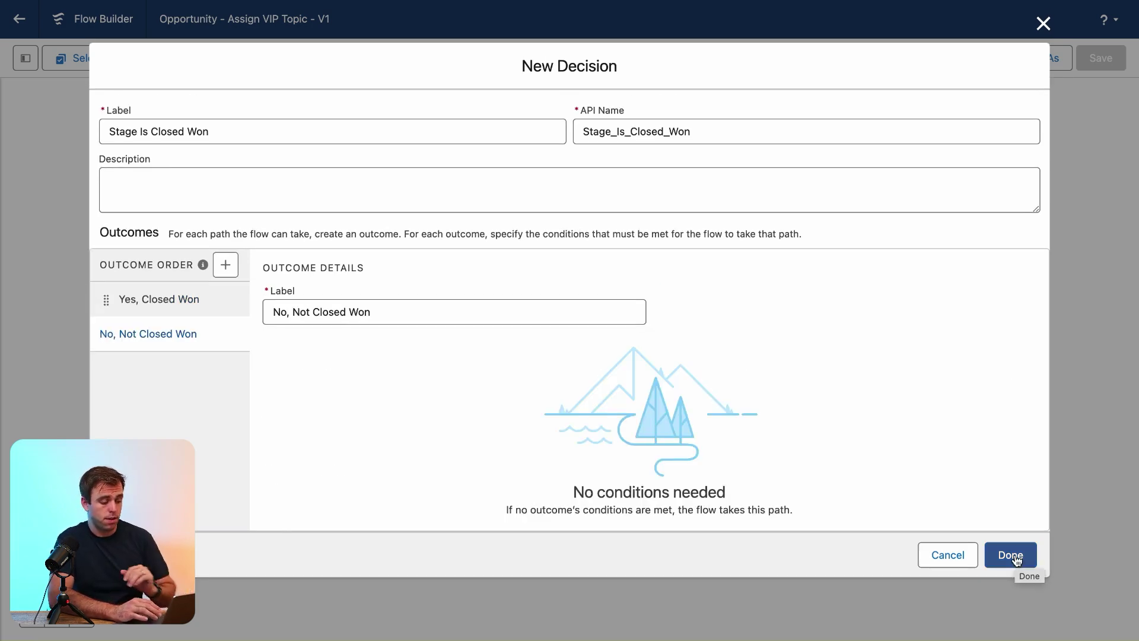
pyautogui.click(1010, 554)
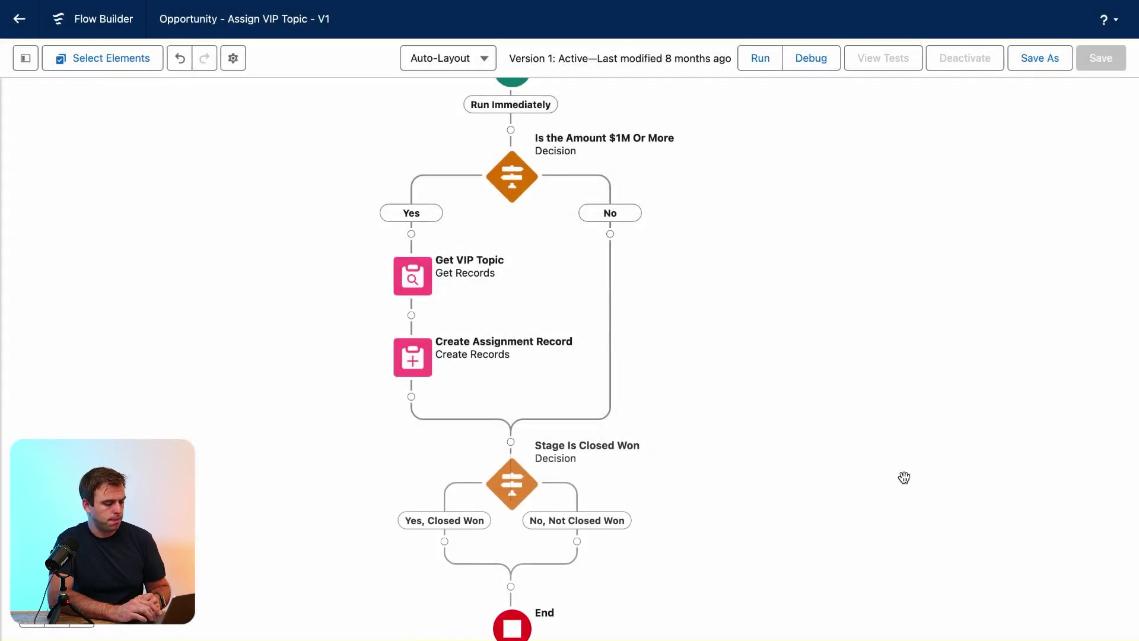
# Add an Update Records step labelled 'Update Account' on the Yes, Closed Won path
pyautogui.scroll(-5, 902, 475)
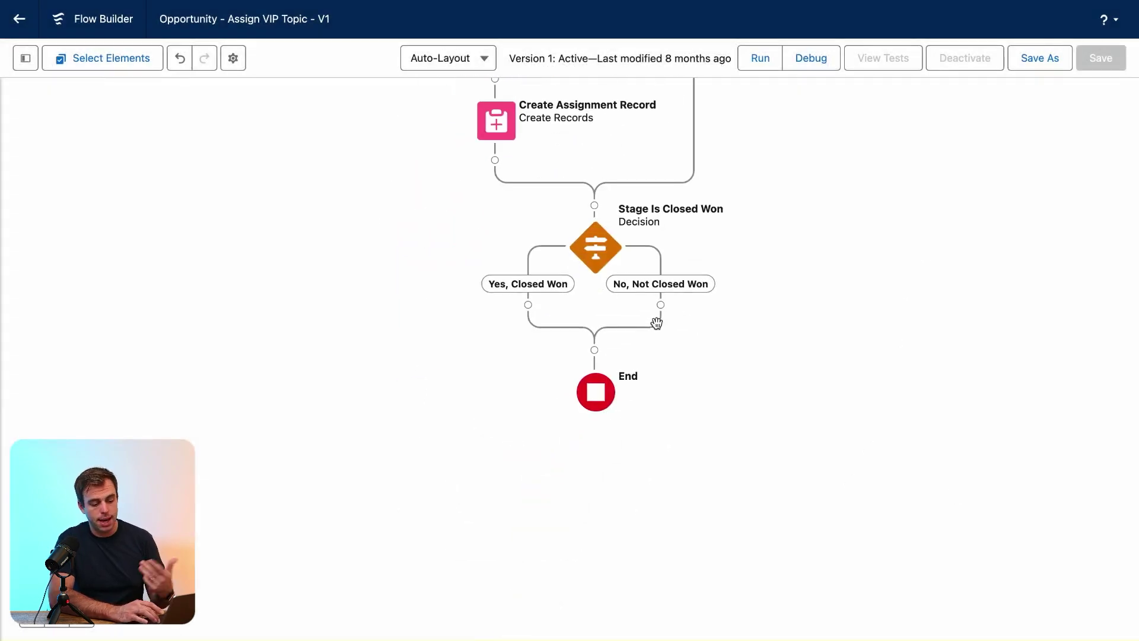
pyautogui.click(528, 305)
pyautogui.write('update')
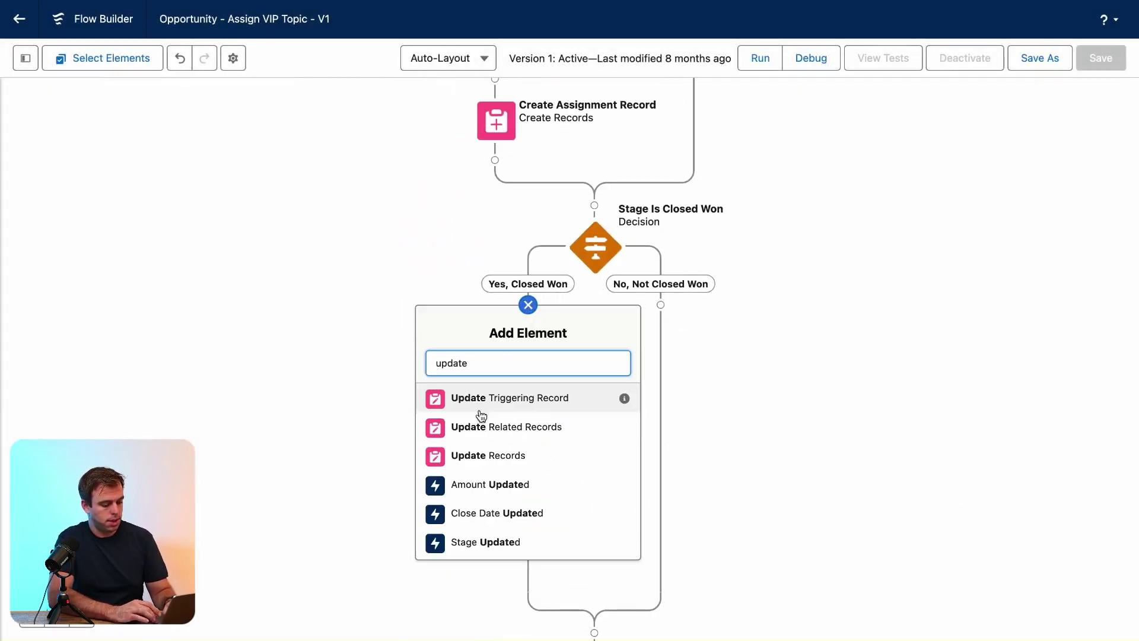
pyautogui.click(476, 456)
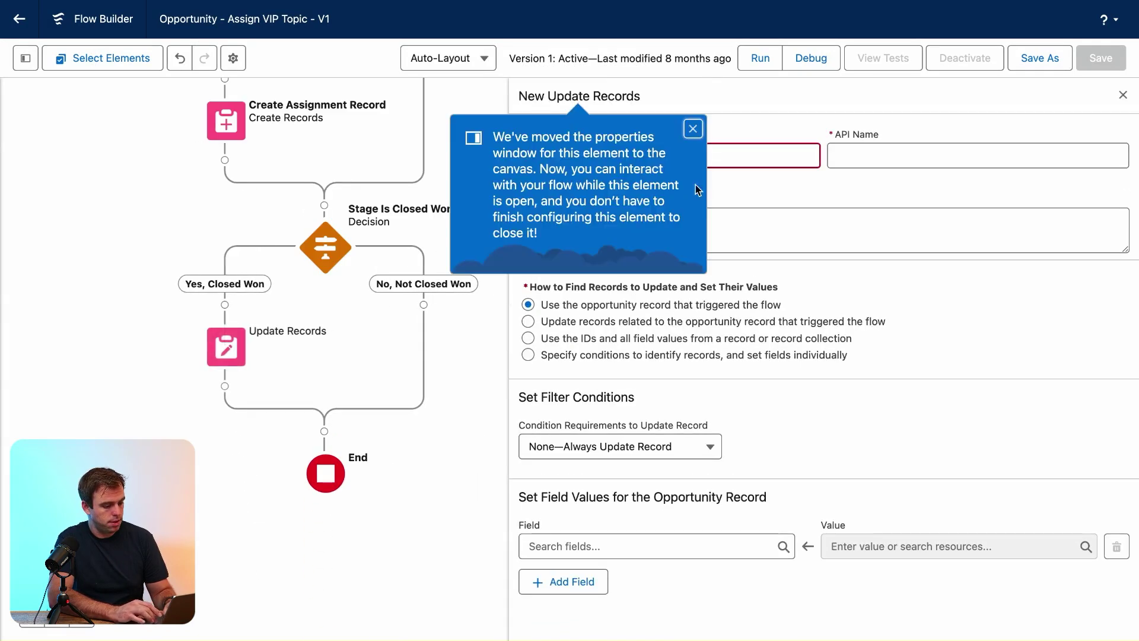
pyautogui.click(704, 160)
pyautogui.write('Update Acc')
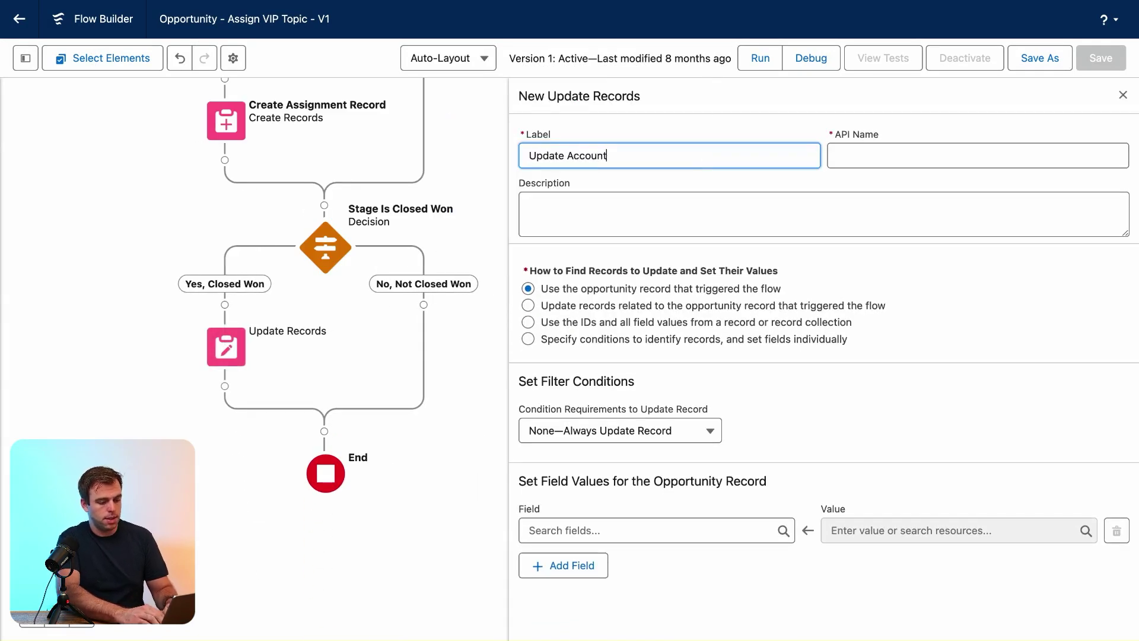
pyautogui.write('ount')
pyautogui.press('Tab')
# Set the step to update Account records found by conditions
pyautogui.click(528, 339)
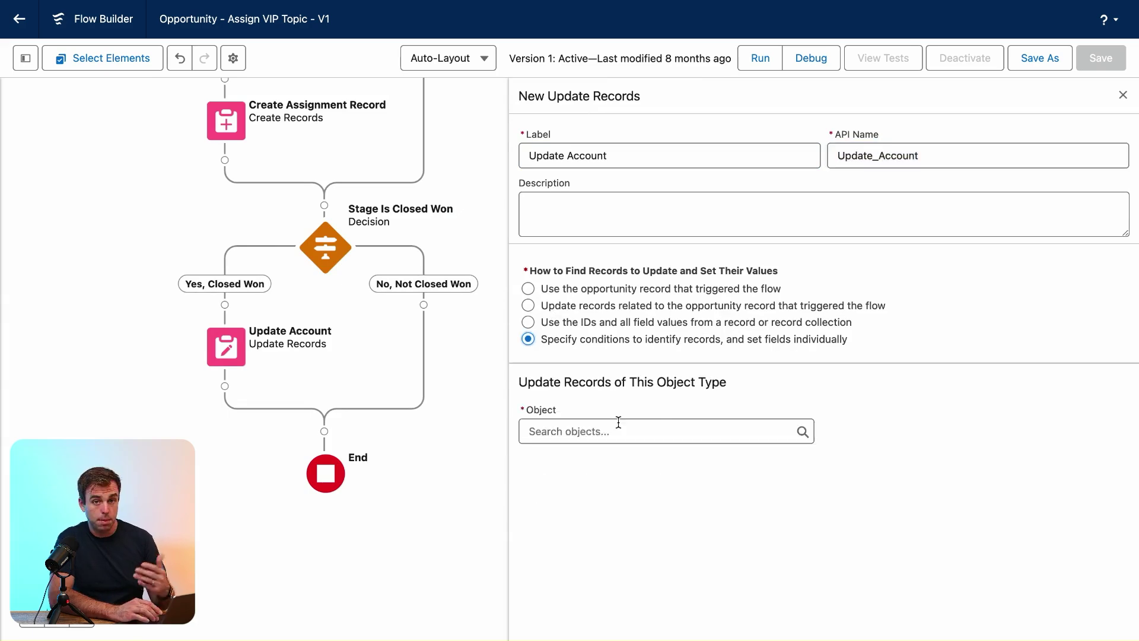
pyautogui.click(615, 427)
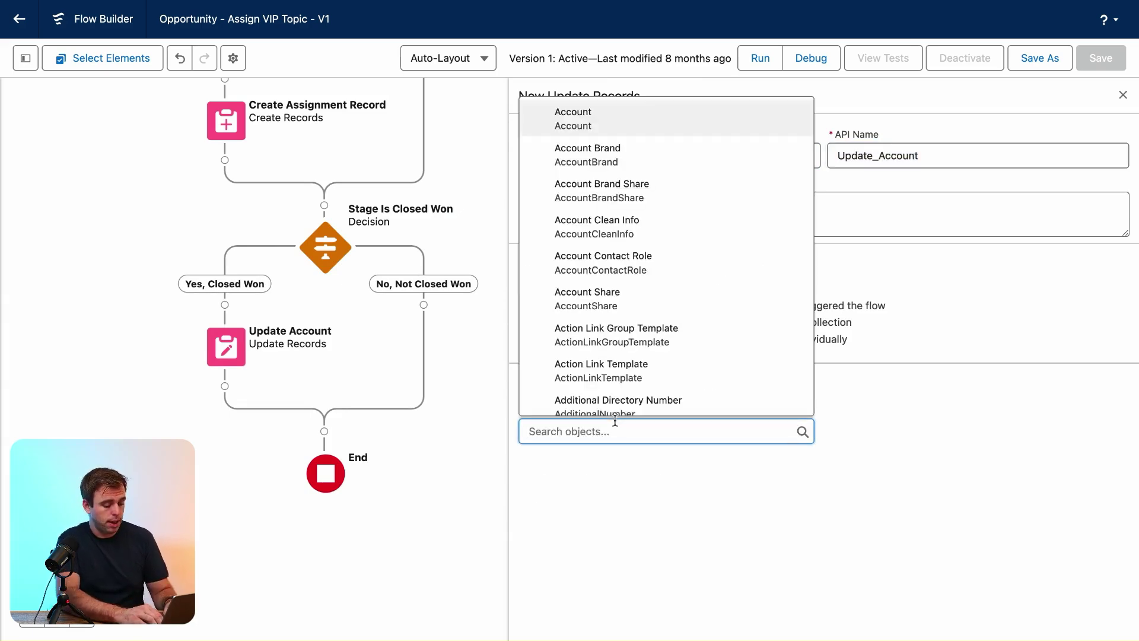
pyautogui.write('account')
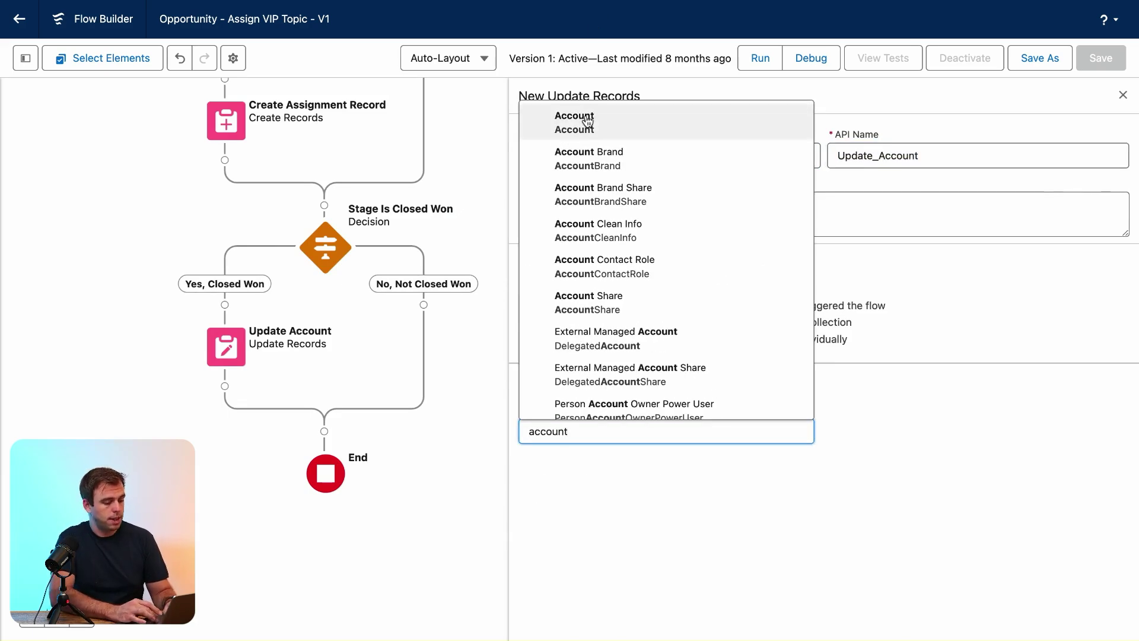
pyautogui.click(578, 119)
pyautogui.scroll(-2, 617, 534)
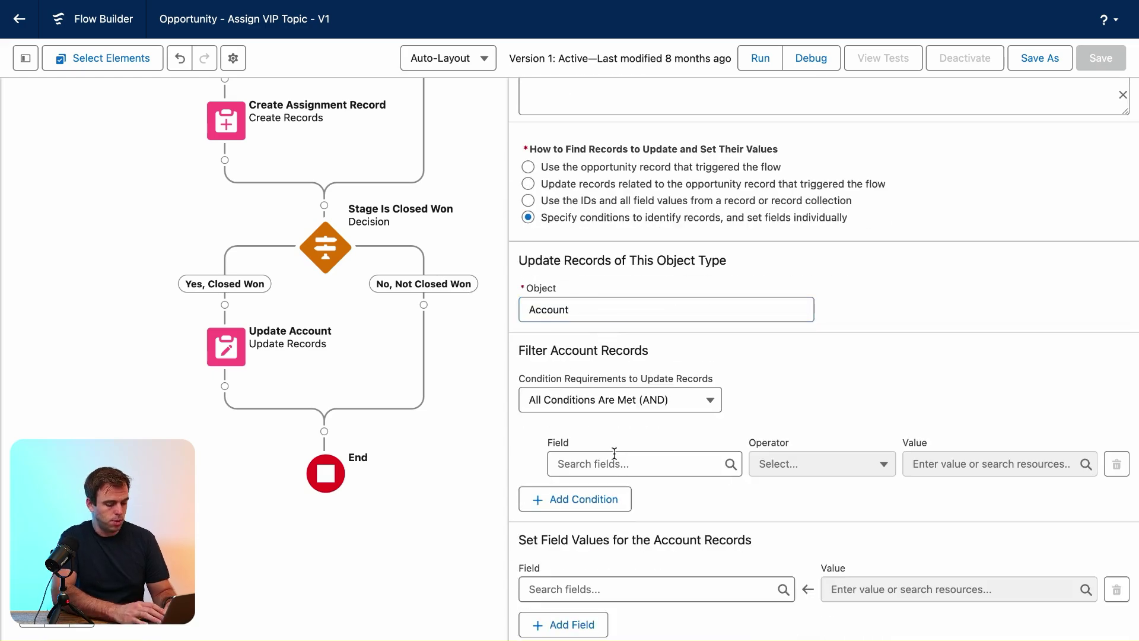
# Filter accounts where Id equals the triggering record's Account ID
pyautogui.click(614, 463)
pyautogui.write('id')
pyautogui.click(612, 261)
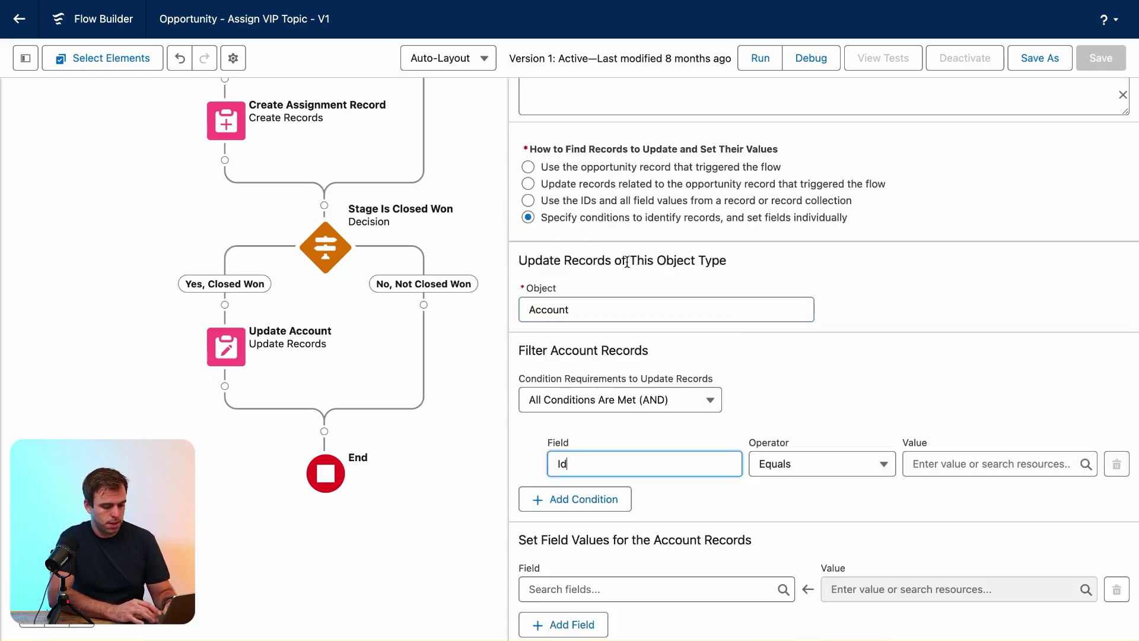
pyautogui.click(943, 464)
pyautogui.write('record')
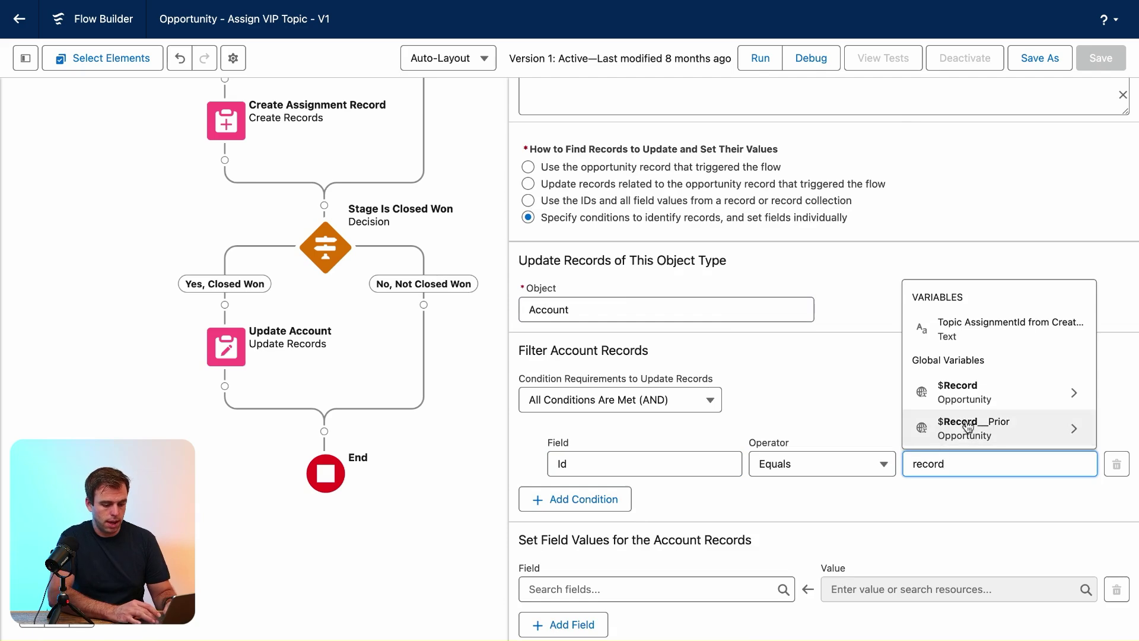
pyautogui.click(964, 389)
pyautogui.write('ac')
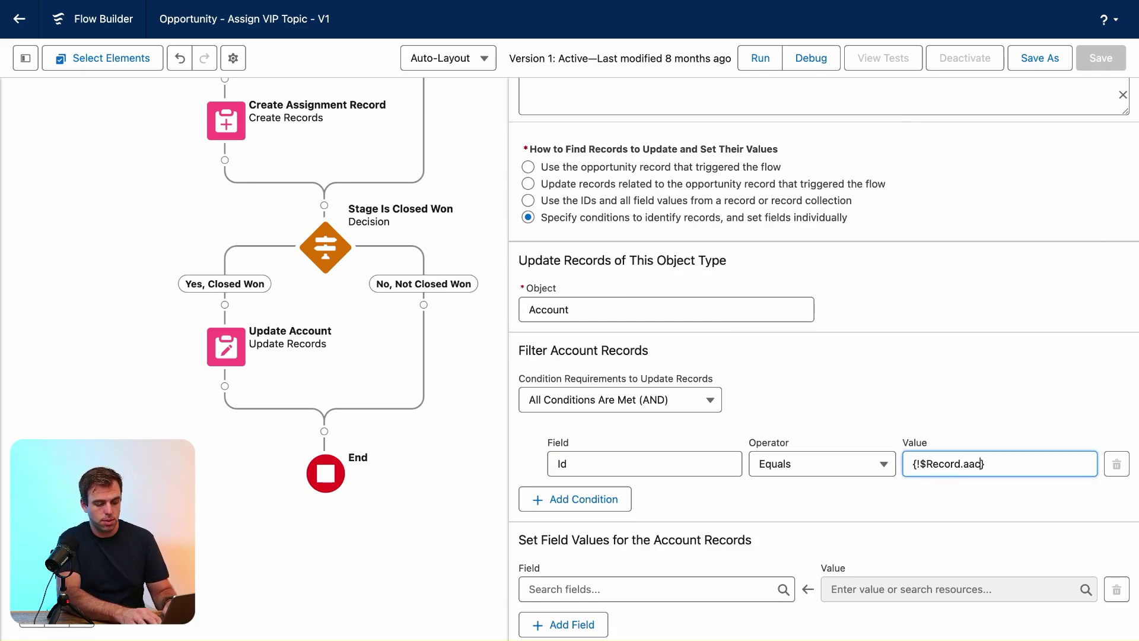
pyautogui.write('count')
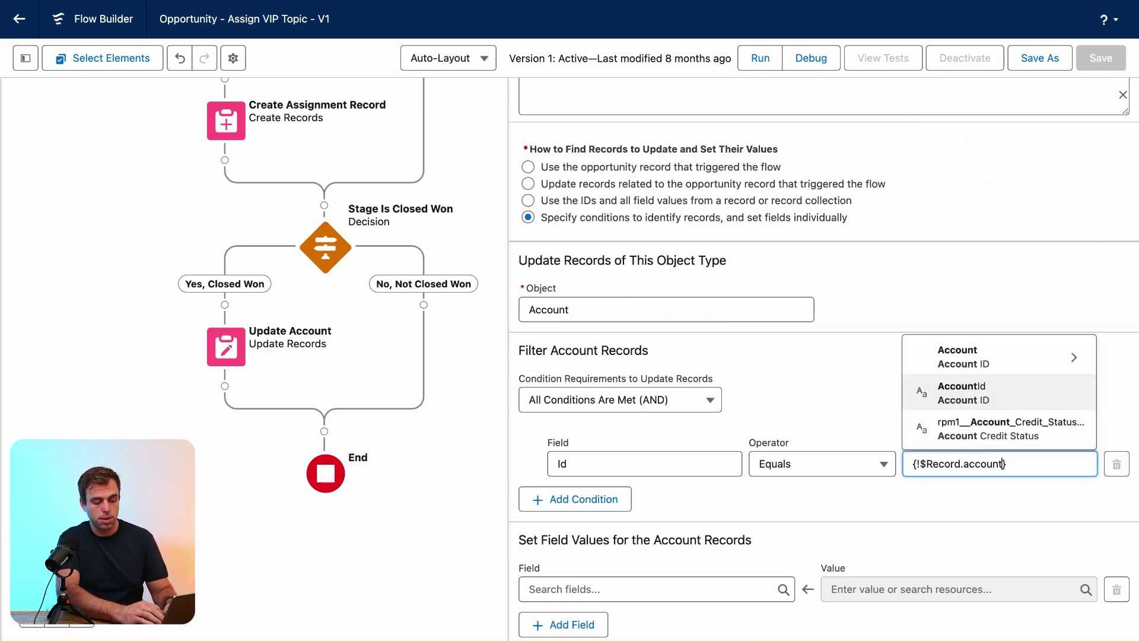
pyautogui.click(958, 395)
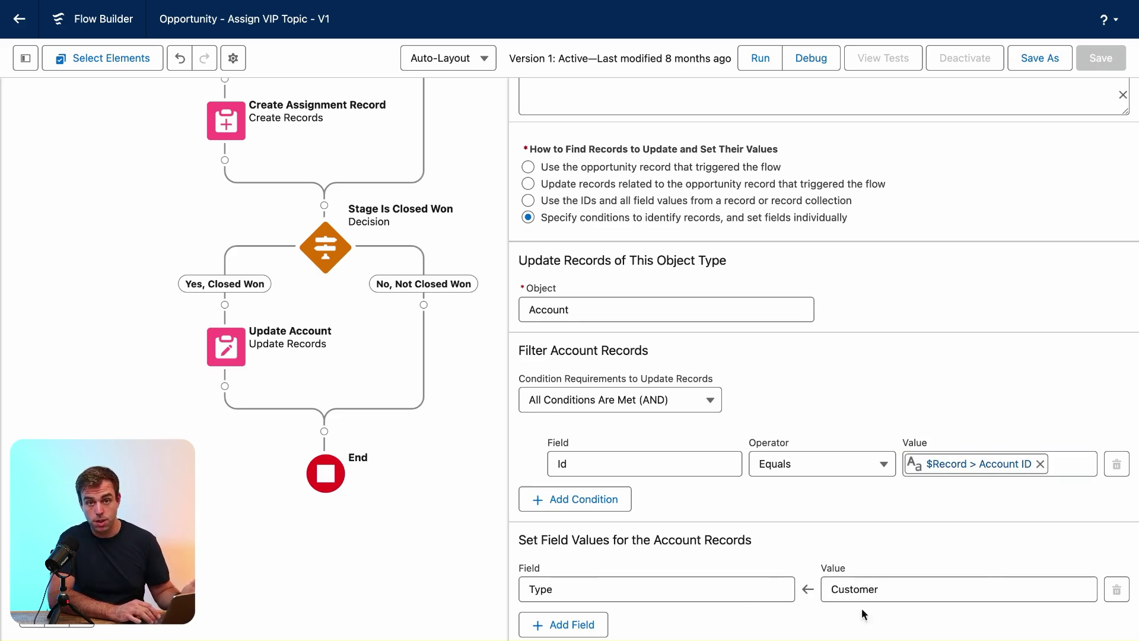
pyautogui.scroll(3, 941, 315)
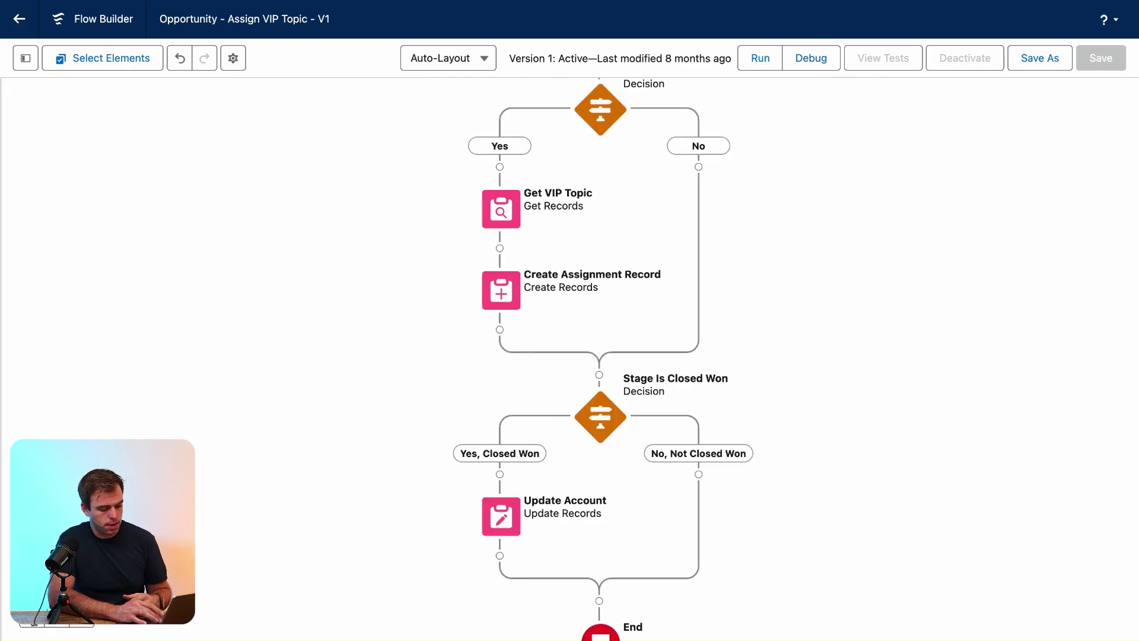
# Scroll through the canvas to review the whole Assign VIP Topic flow
pyautogui.scroll(-2, 630, 472)
pyautogui.scroll(-2, 642, 450)
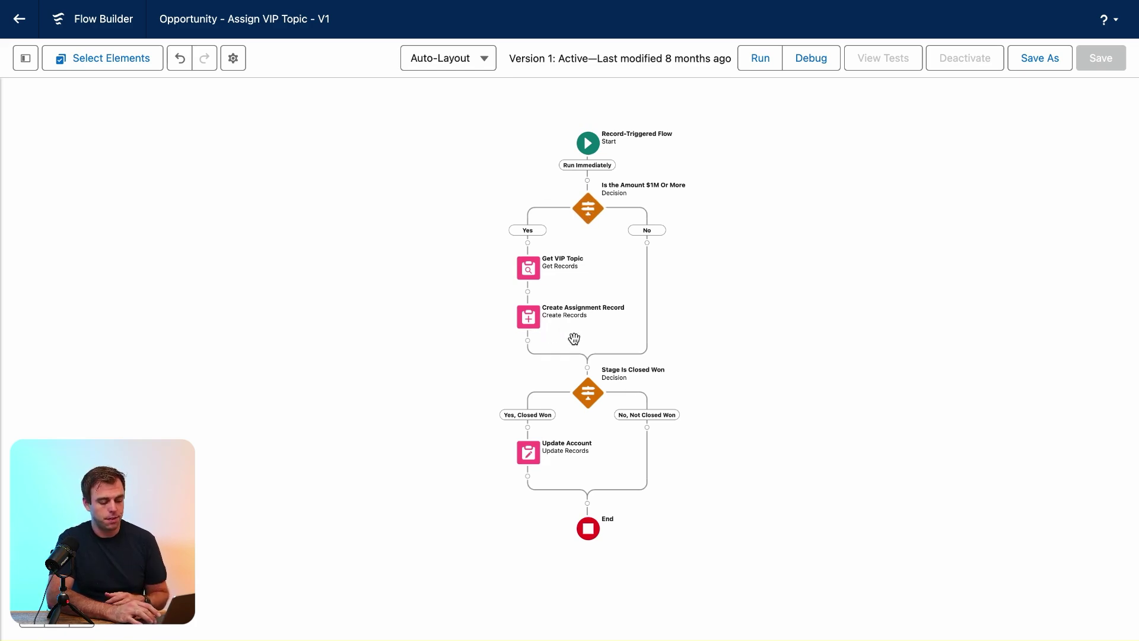
pyautogui.scroll(-2, 616, 397)
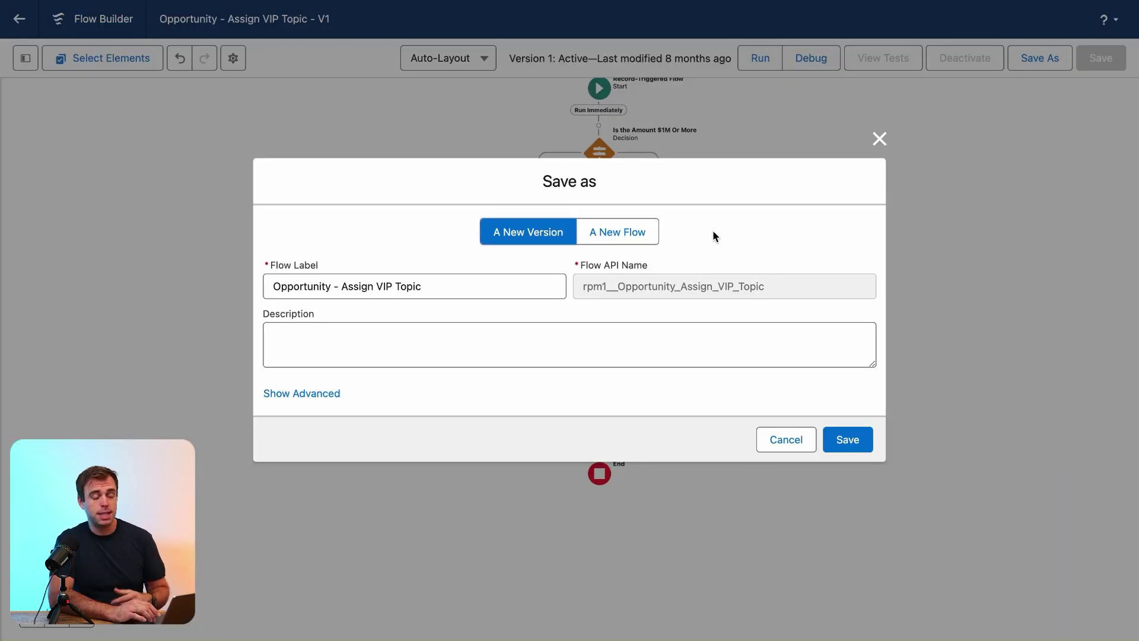
# Switch Save As to A New Flow and place the cursor in Flow Label
pyautogui.click(620, 239)
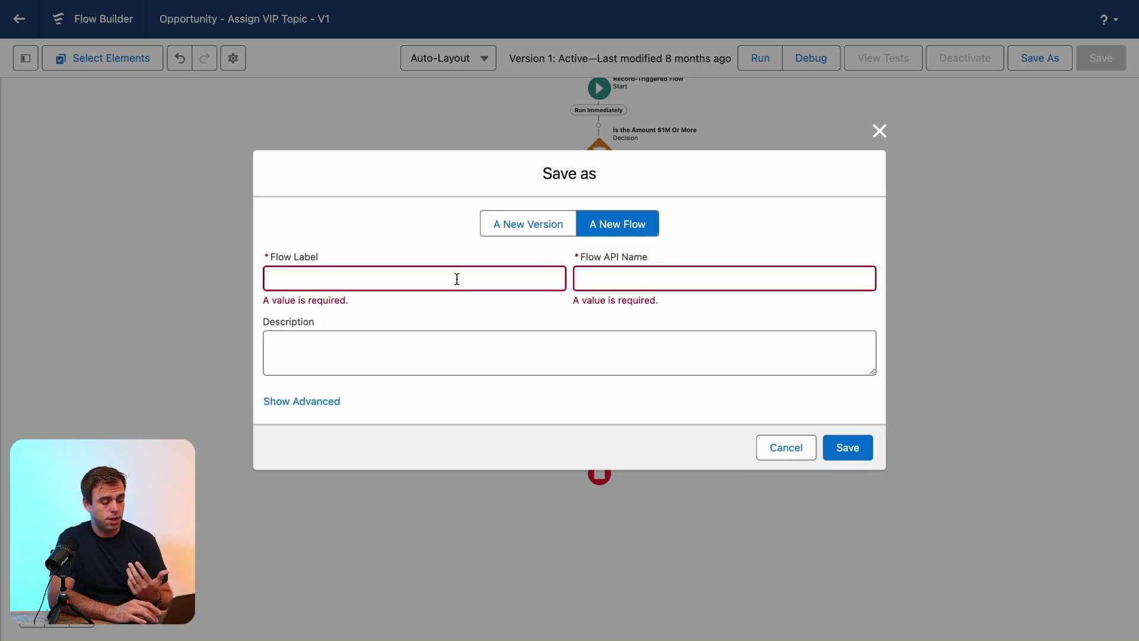
pyautogui.click(455, 279)
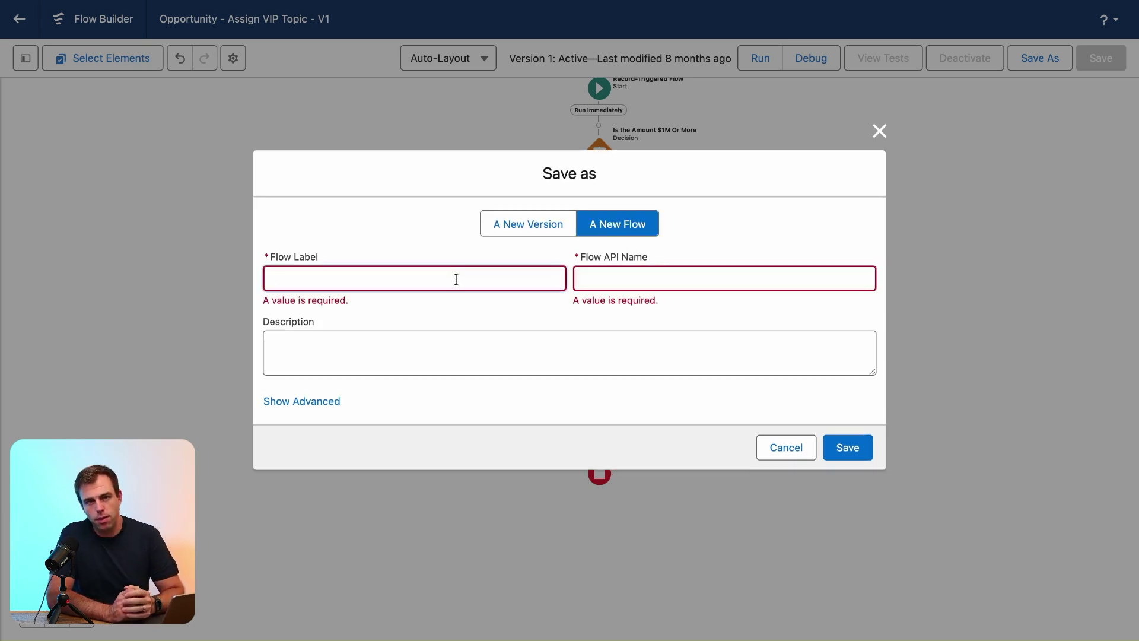